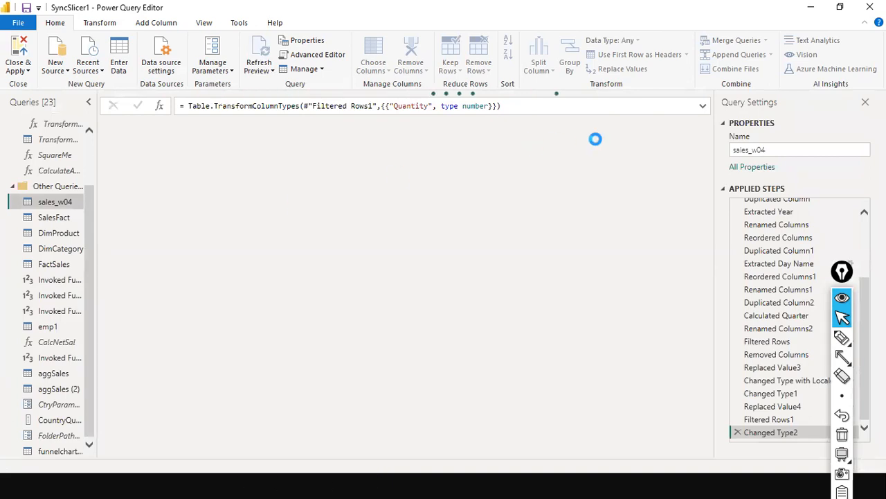
Start a basic Group By on the sales_w04 query with Region as the grouping column.
click(90, 23)
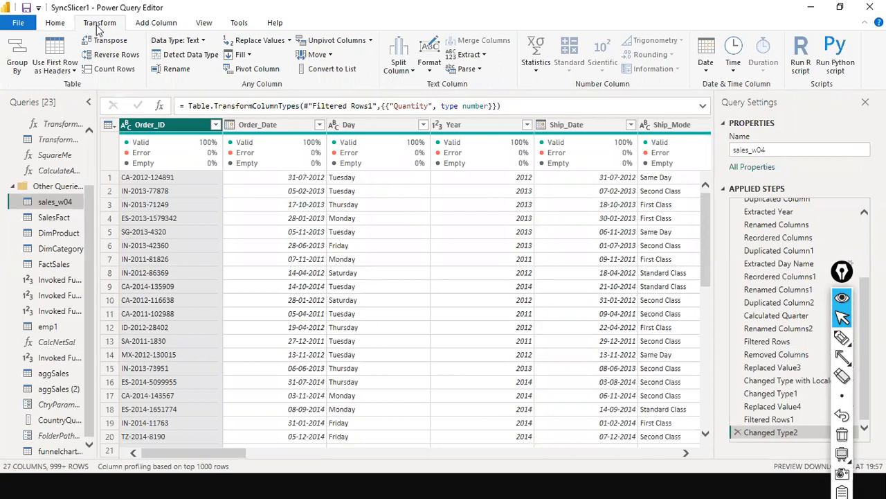
click(15, 69)
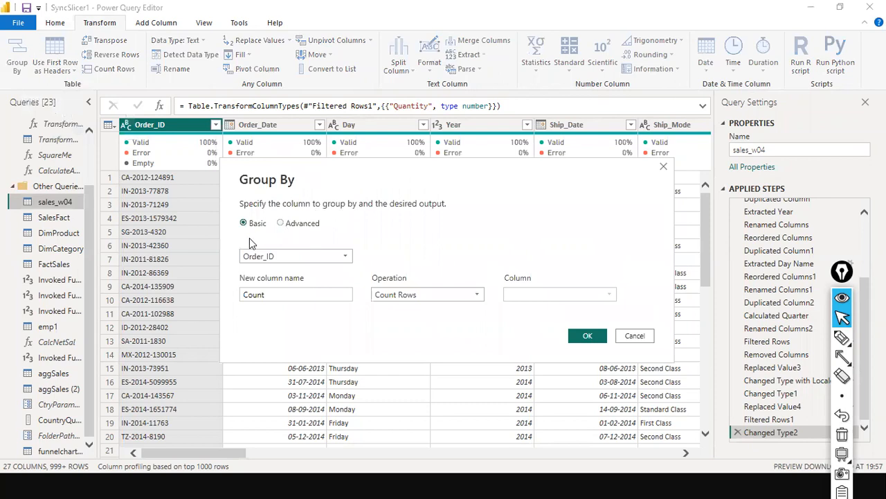
click(344, 257)
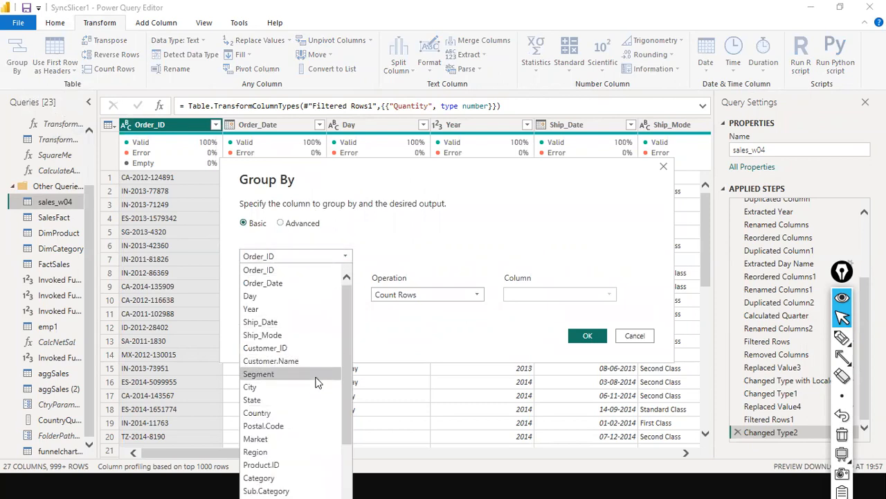
scroll(316, 382, down, 2)
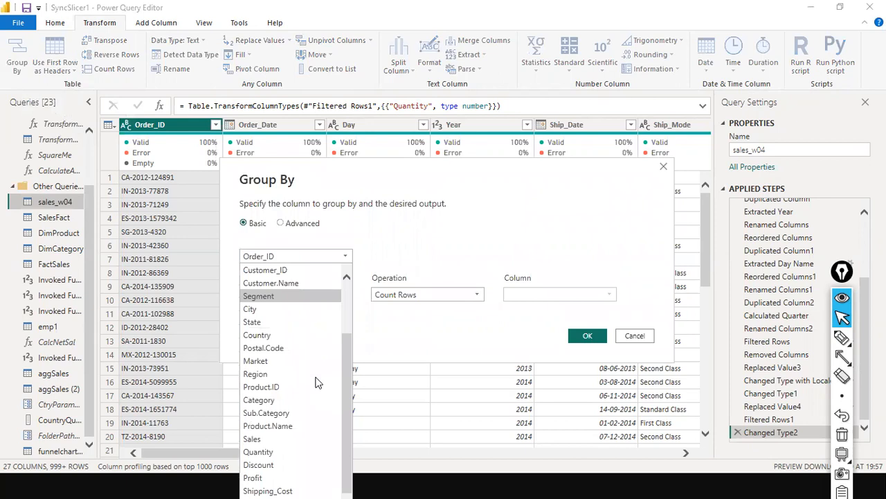
click(277, 374)
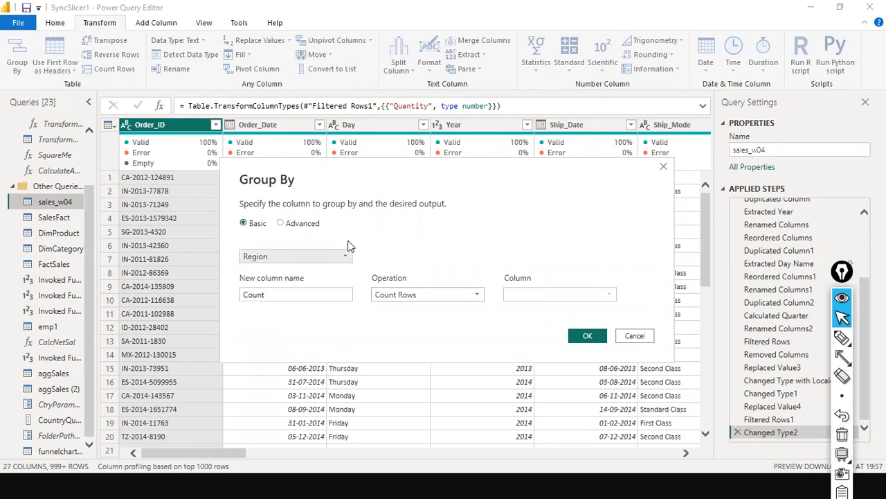
click(465, 293)
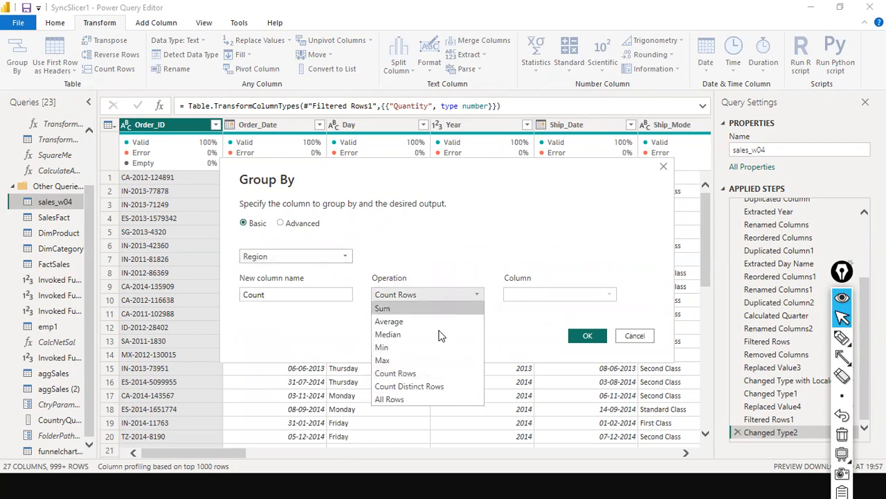
click(443, 270)
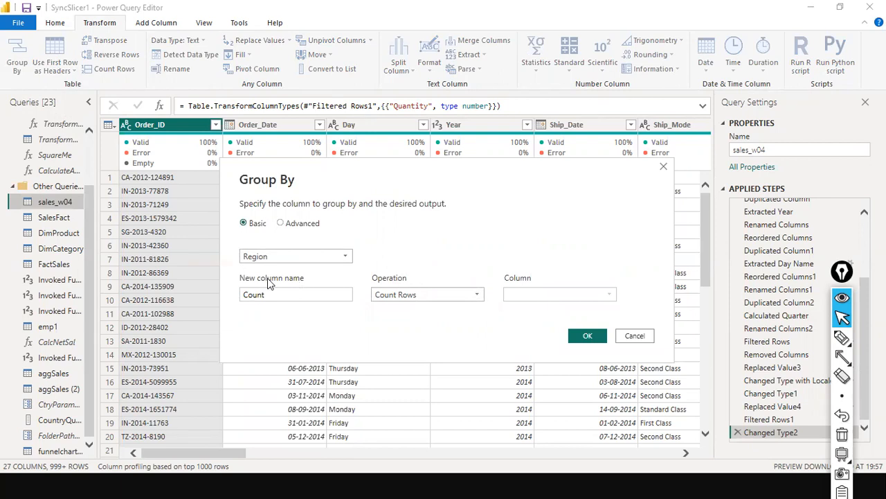
Name the aggregated column Total Sales and define it as the Sum of the Sales column.
double_click(283, 299)
text(Total Sales)
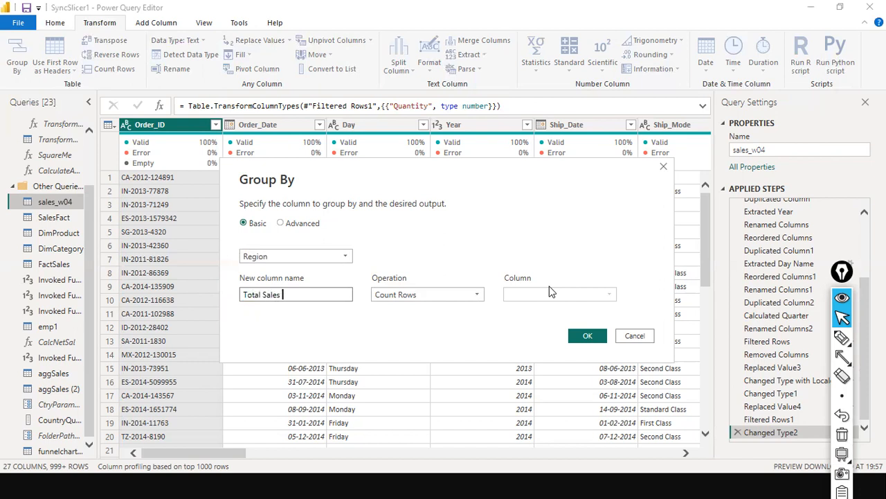
key(Tab)
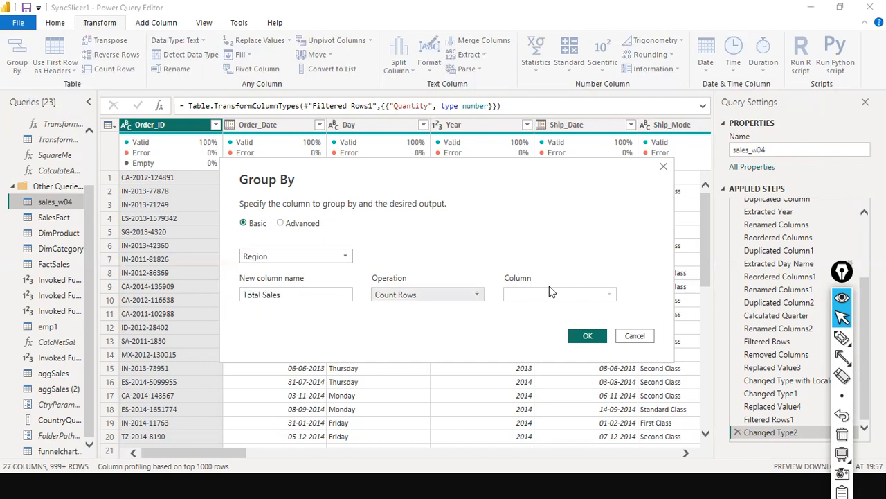
click(458, 301)
click(444, 310)
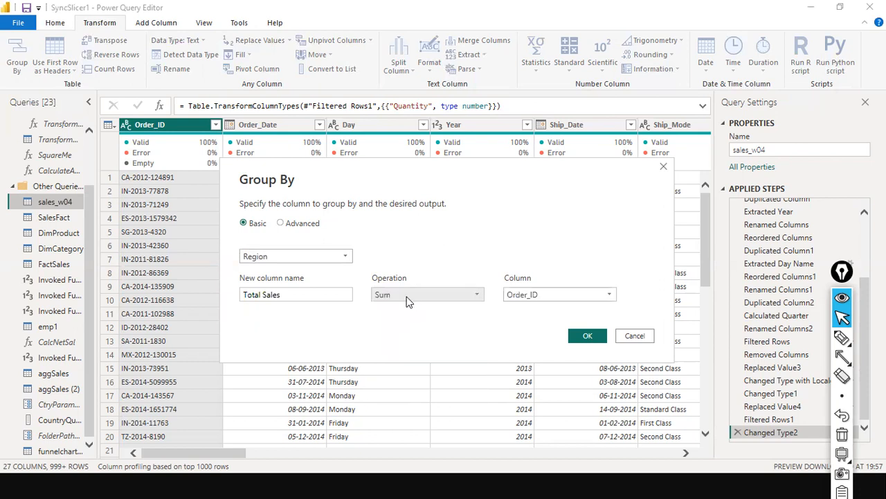
click(610, 297)
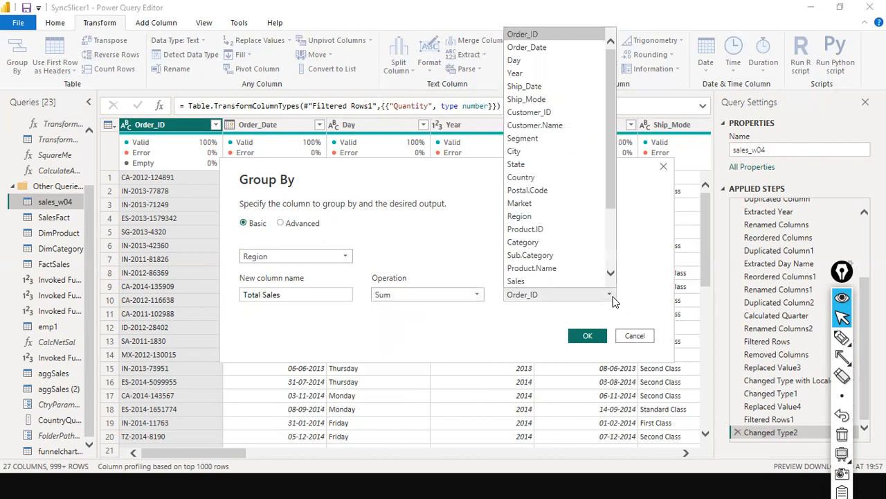
click(539, 280)
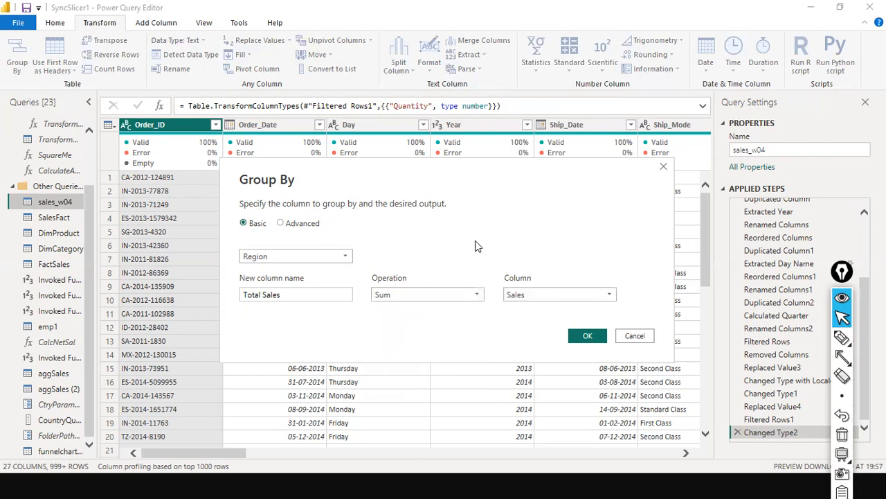
key(ctrl+shift+a)
drag(550, 184, 354, 250)
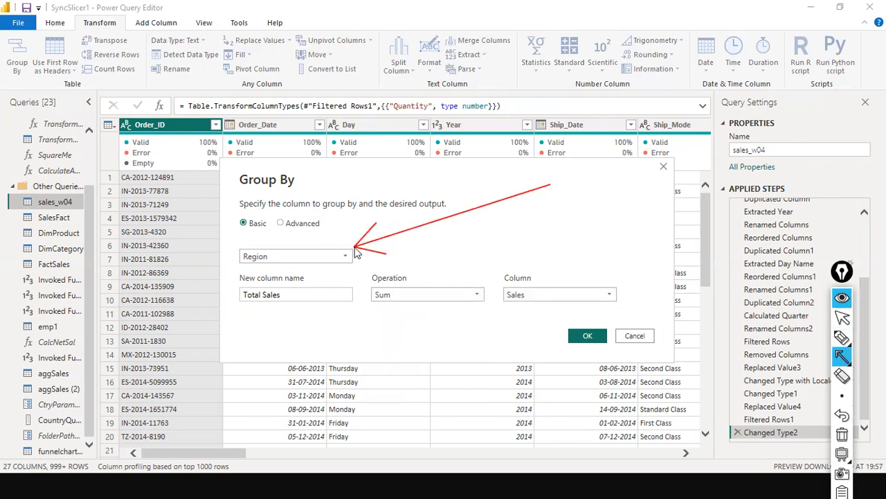
drag(464, 353, 523, 303)
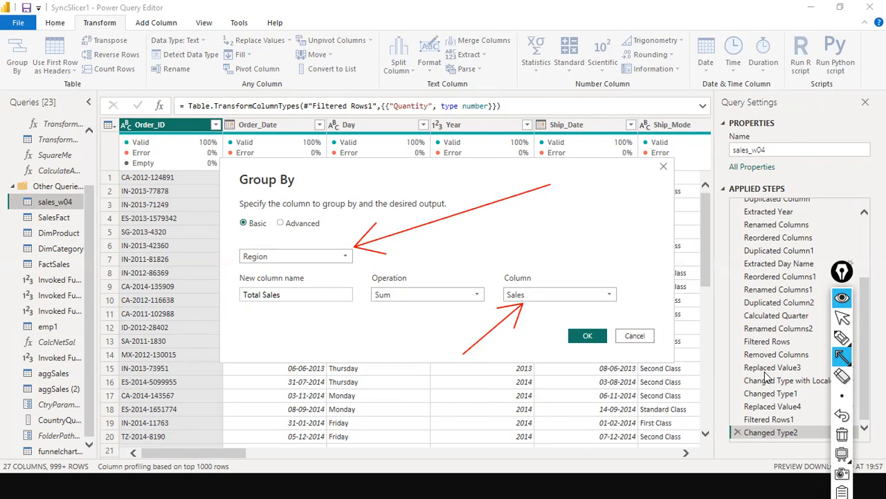
key(ctrl+shift+7)
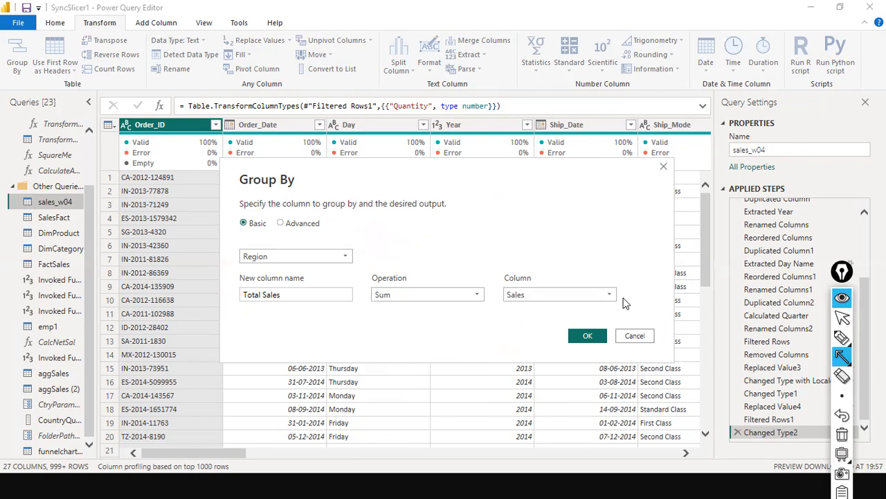
key(ctrl+shift+2)
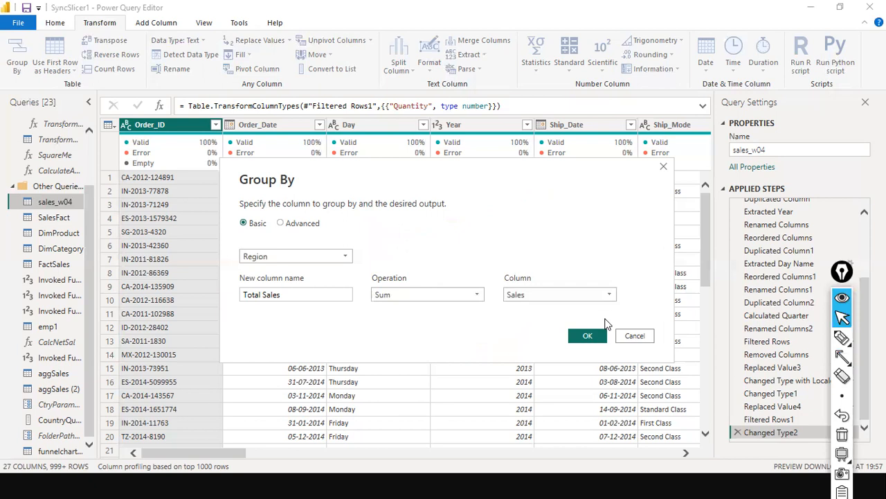
Apply the Region grouping with its Total Sales aggregation to the query.
click(587, 335)
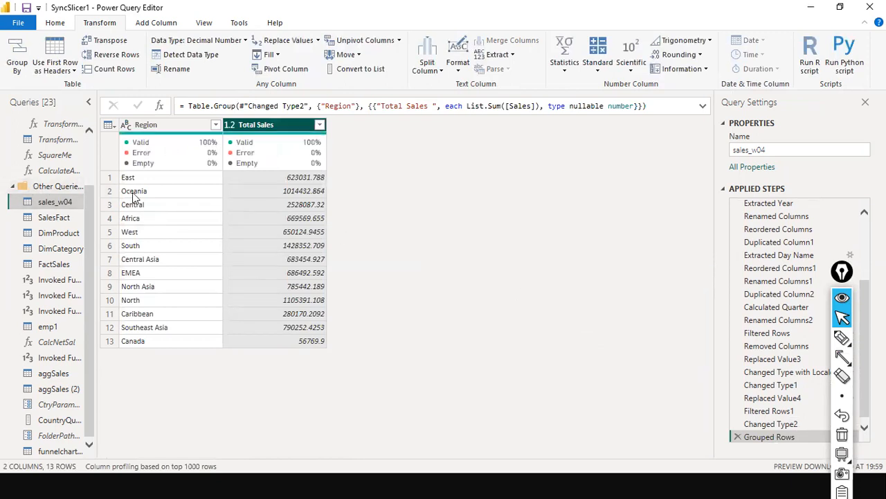
Go back to the Changed Type2 applied step and filter the Region column to North only.
click(768, 423)
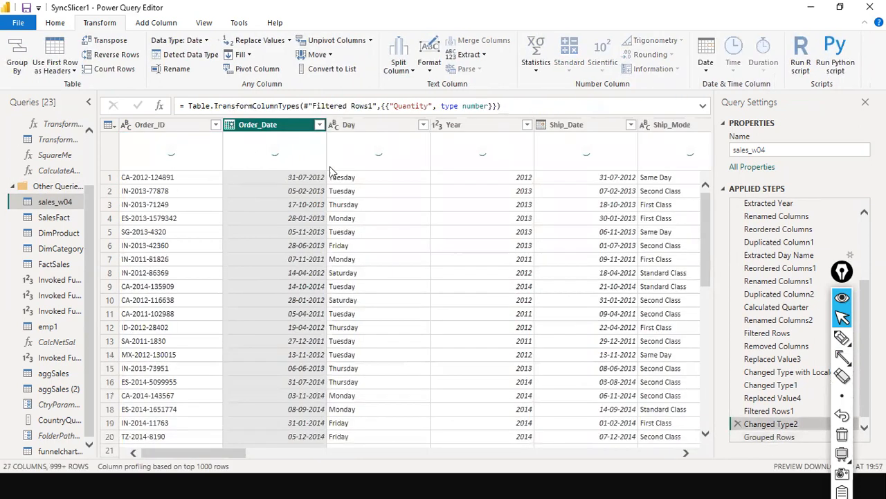
drag(194, 447, 658, 463)
drag(589, 457, 453, 453)
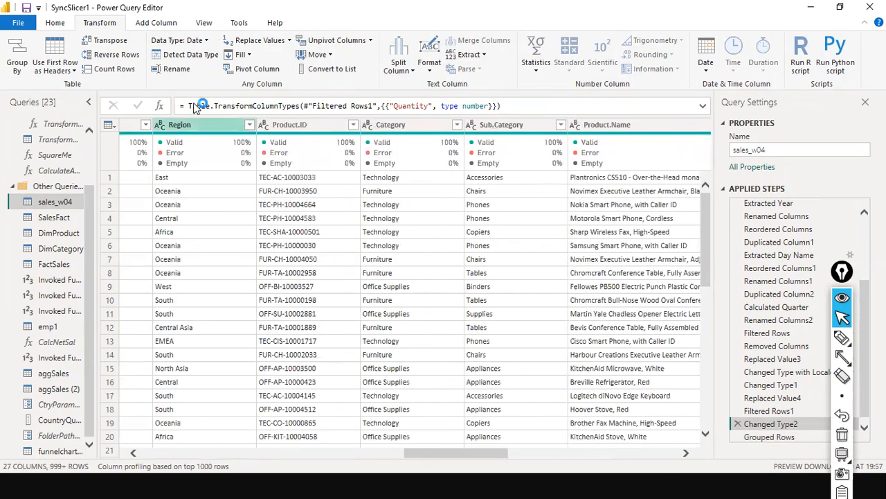
click(250, 126)
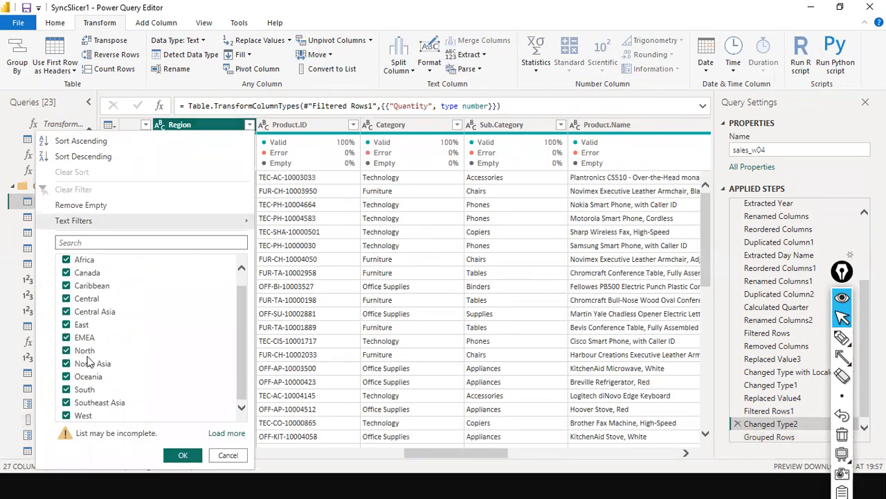
scroll(82, 302, up, 1)
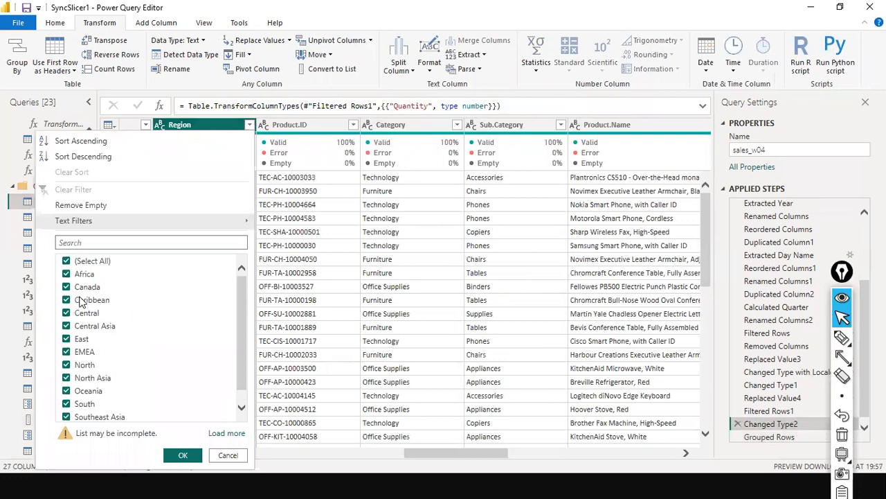
click(68, 263)
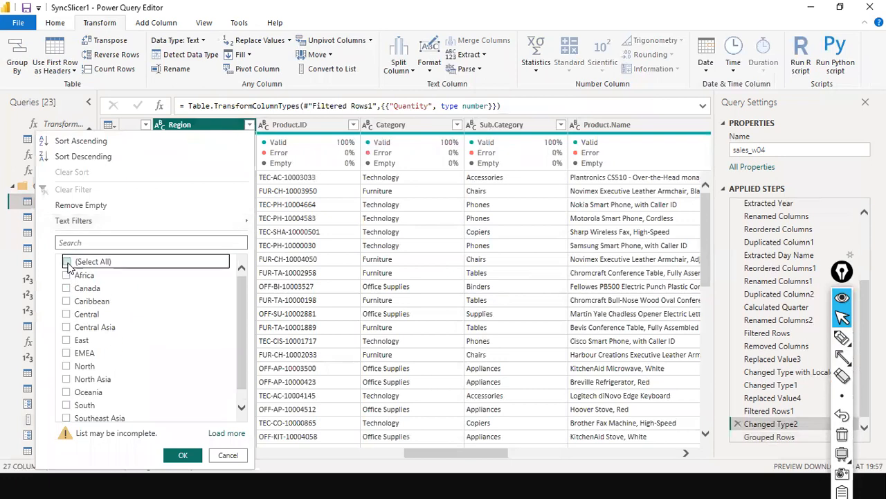
click(66, 367)
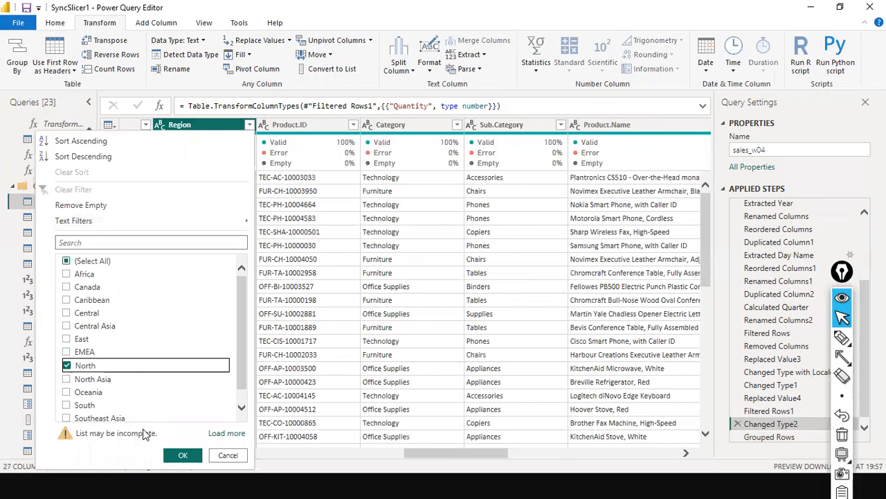
click(182, 455)
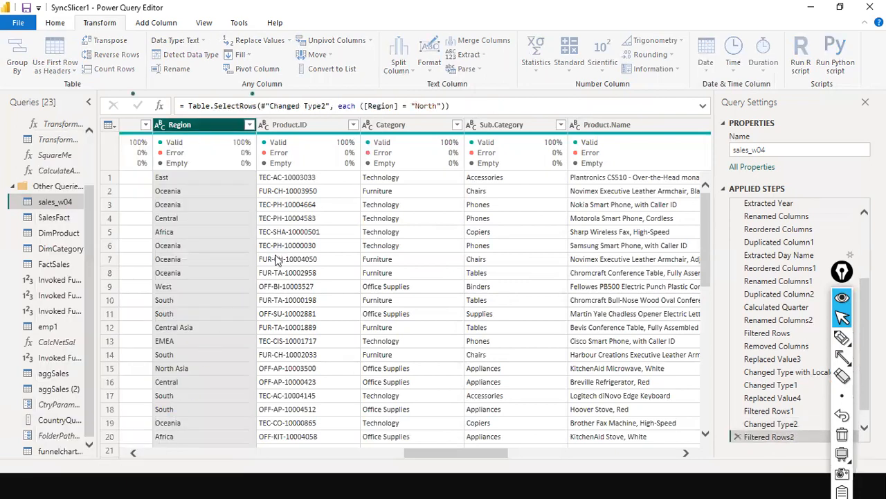
Look through the filtered North rows of sales_w04, checking the Region, Category and Product.Name columns.
scroll(275, 259, down, 17)
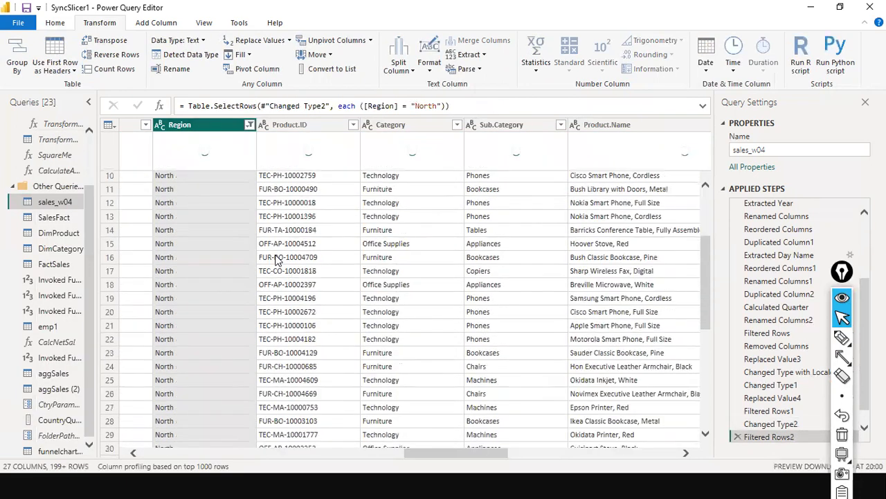
scroll(276, 259, down, 20)
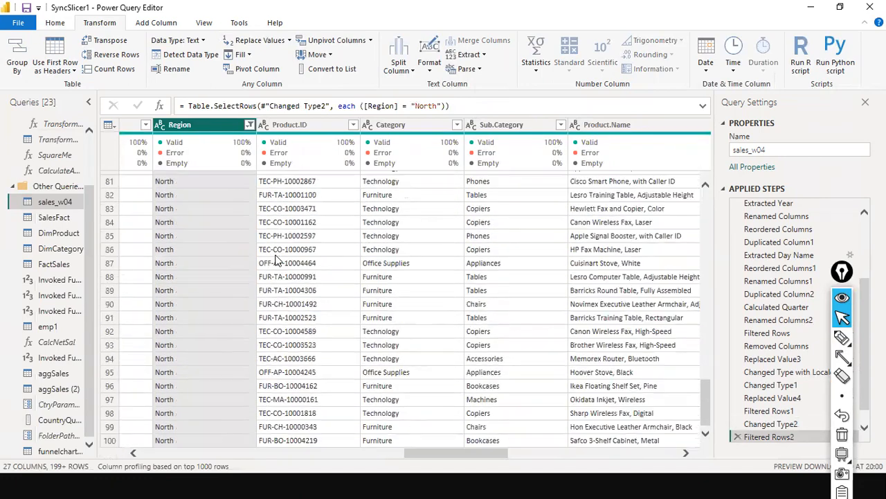
scroll(276, 259, down, 6)
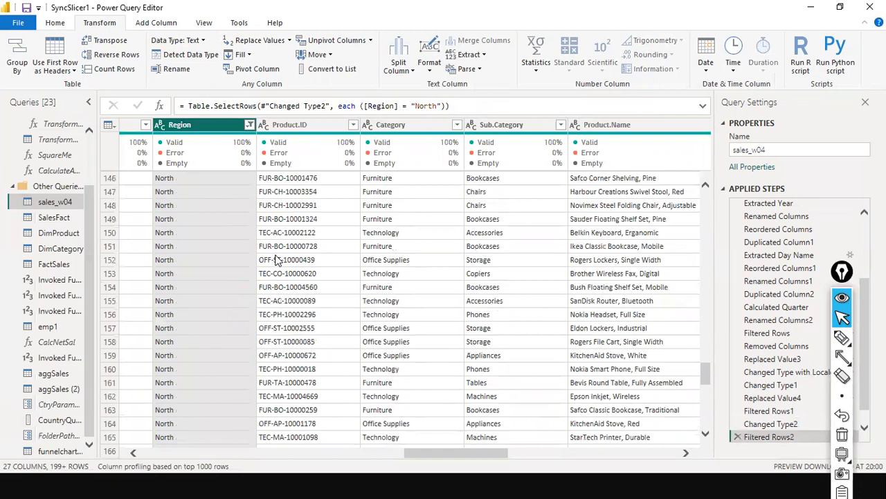
scroll(275, 259, down, 20)
scroll(276, 259, down, 12)
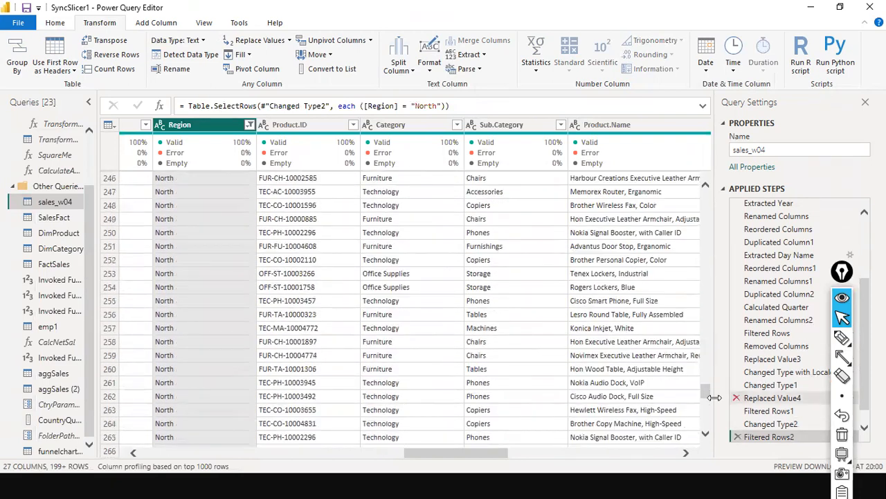
scroll(704, 447, down, 12)
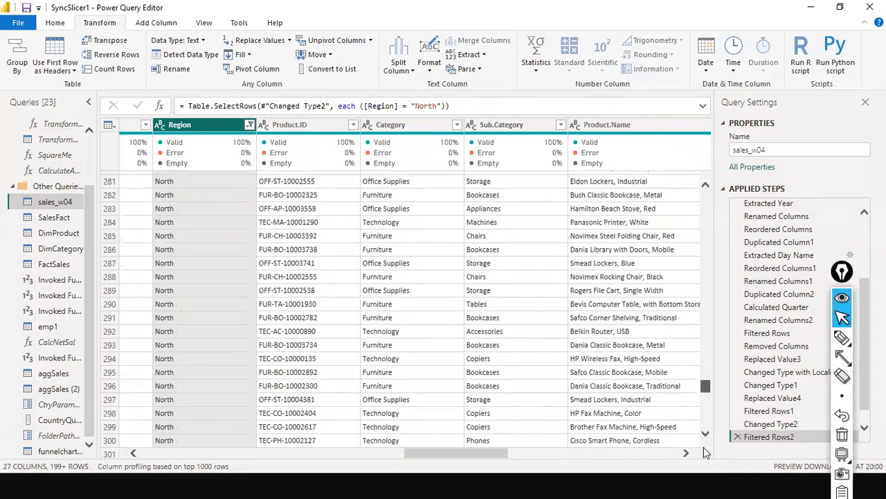
scroll(703, 447, down, 20)
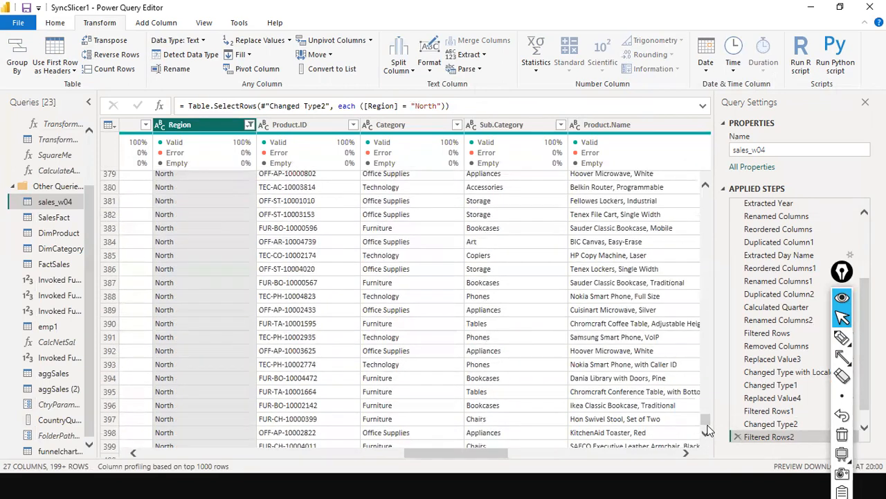
scroll(708, 430, down, 8)
scroll(708, 430, down, 10)
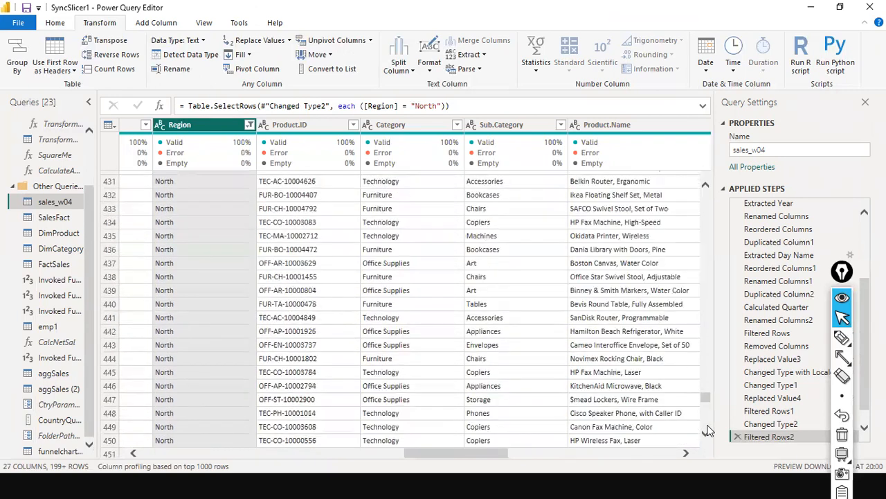
scroll(699, 403, down, 4)
Load further North rows by repeatedly jumping to the end of the preview, and examine the Region column there.
click(625, 362)
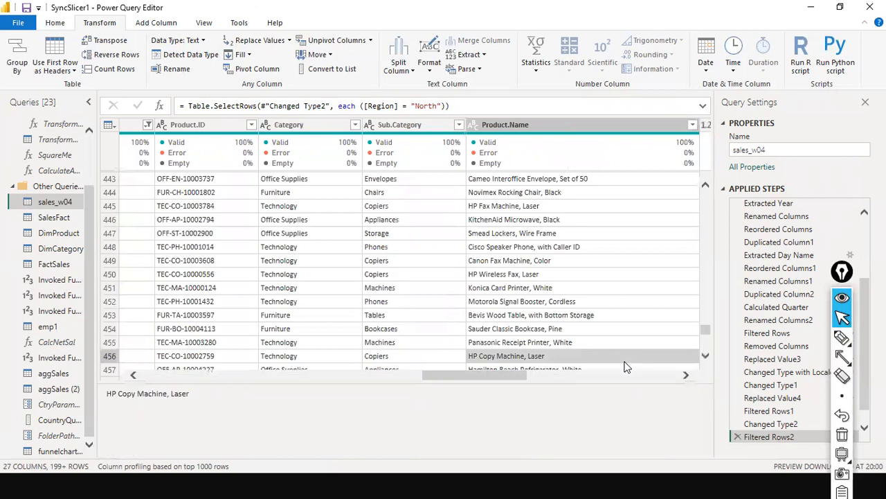
key(ctrl+End)
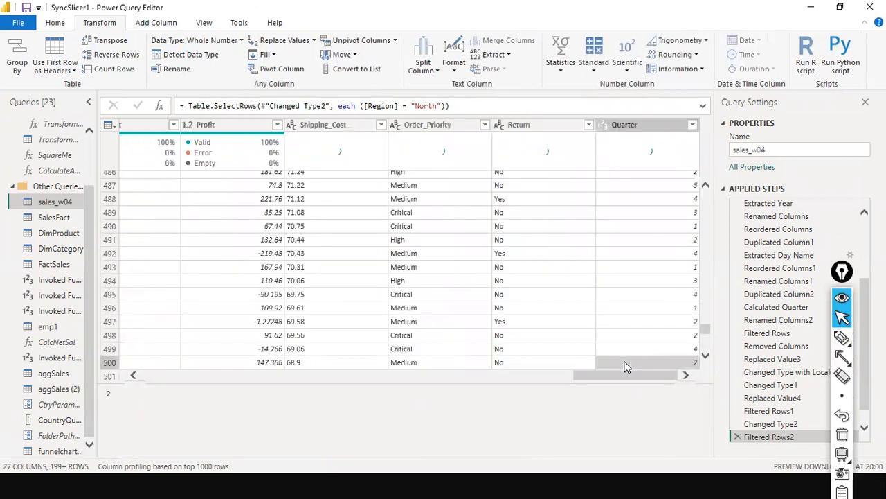
click(272, 374)
click(297, 378)
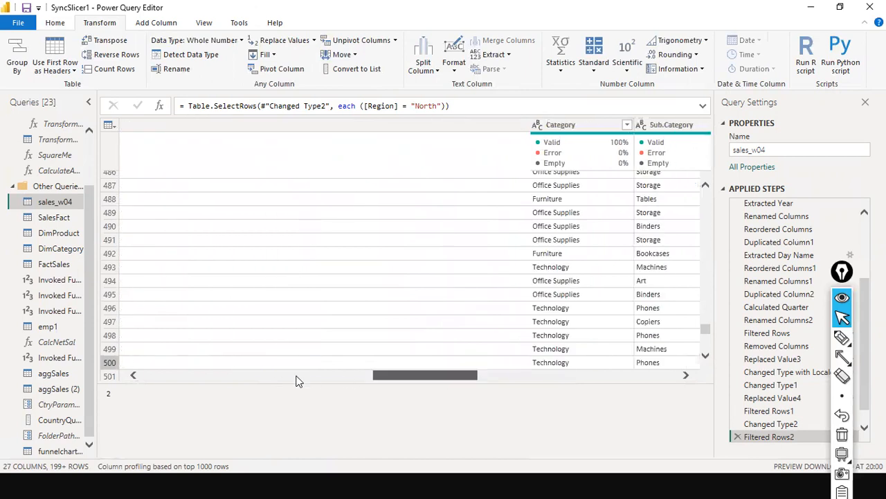
click(138, 378)
scroll(658, 347, down, 15)
scroll(658, 349, down, 14)
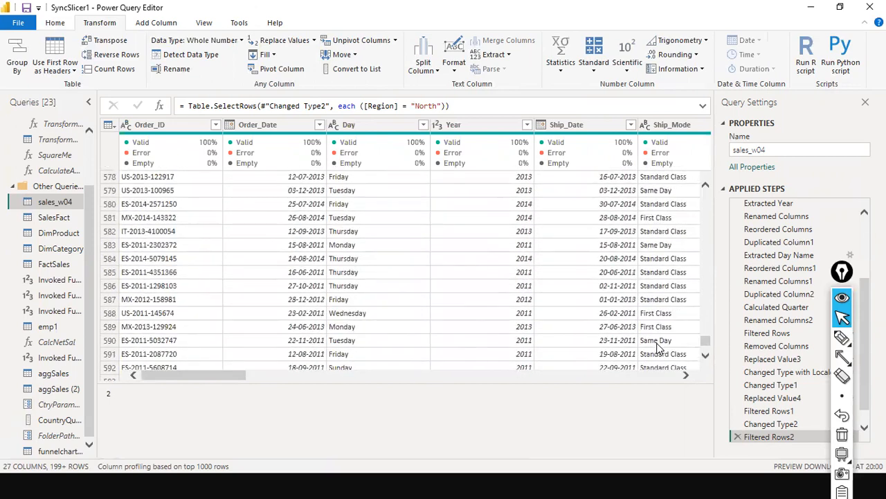
key(ctrl+End)
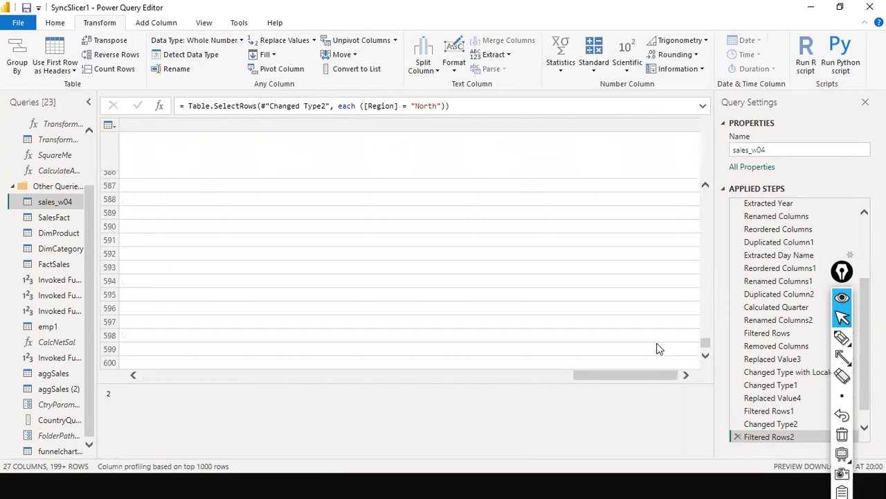
key(ctrl+End)
key(ctrl+End)
key(ctrl+End)
key(ctrl+End)
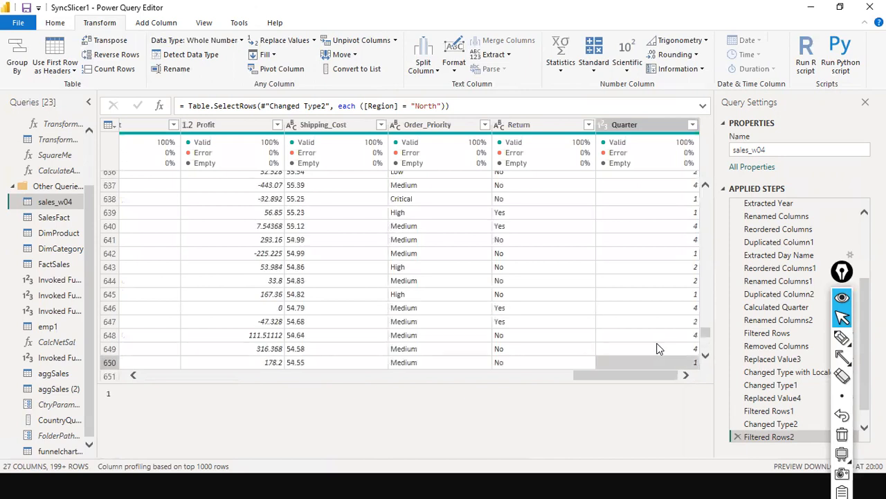
key(ctrl+End)
key(ctrl+End)
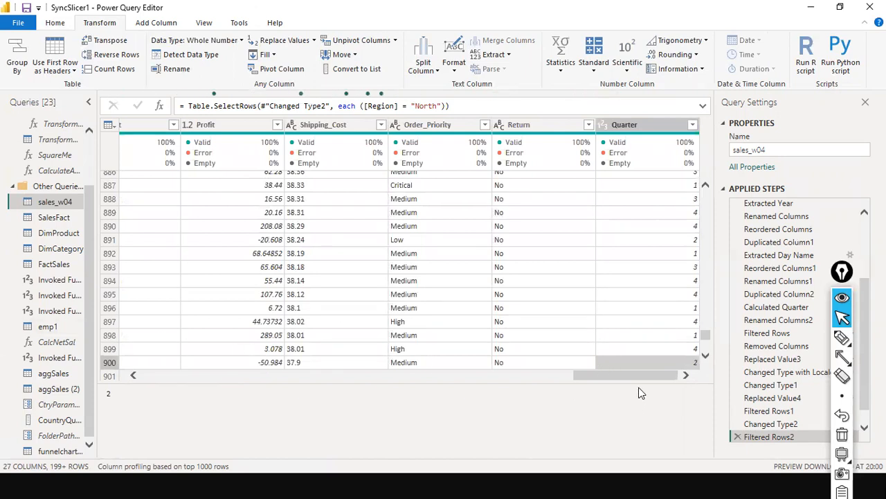
drag(490, 372, 435, 357)
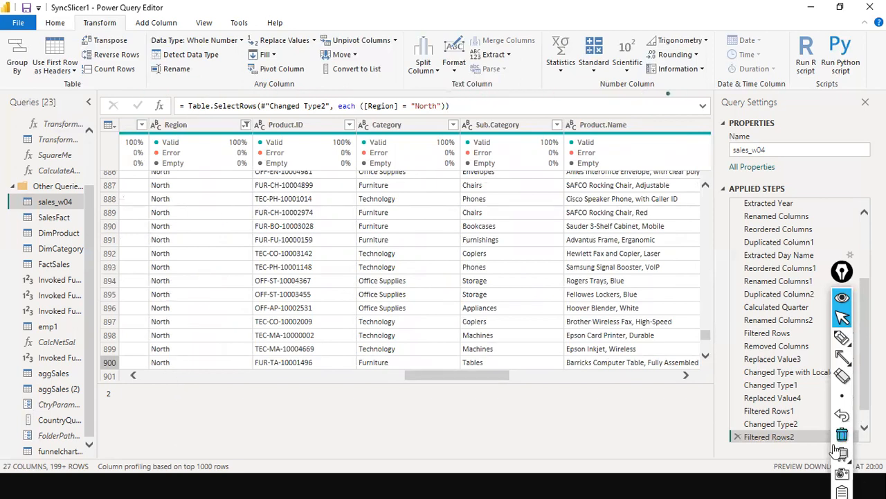
Delete the Filtered Rows2 applied step that limits the Region column to North.
click(734, 438)
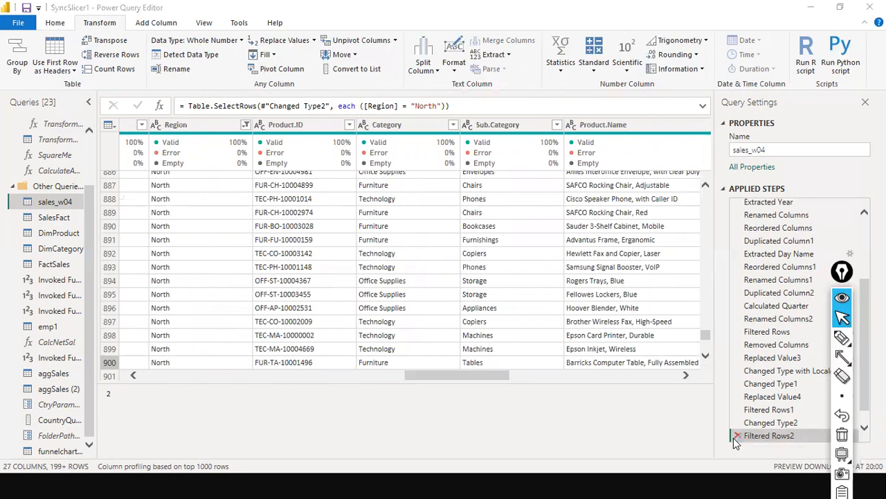
click(518, 269)
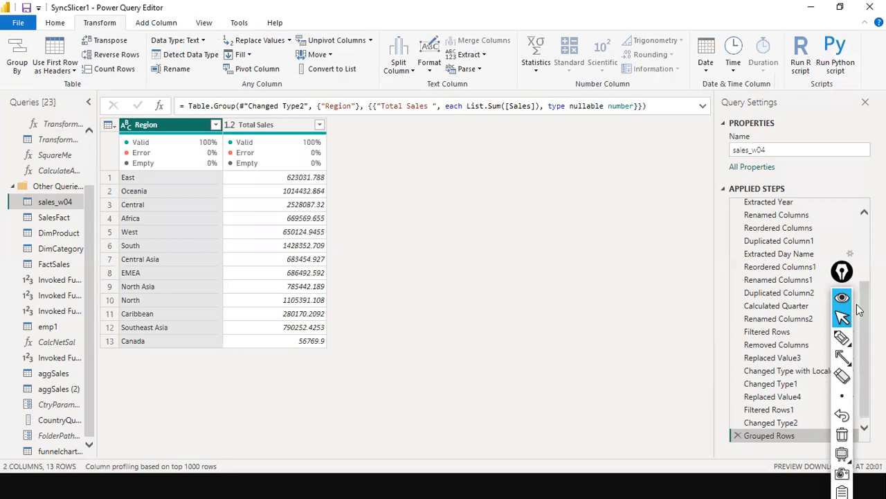
drag(846, 277, 656, 259)
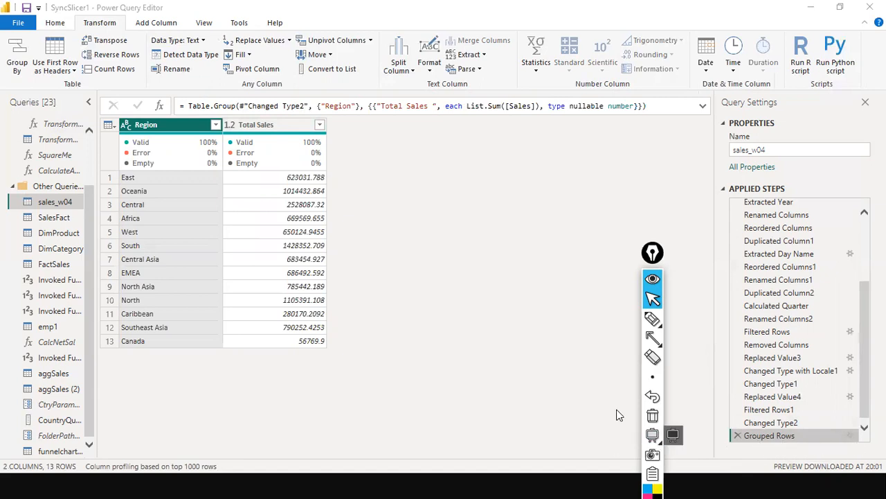
drag(653, 261, 420, 452)
mouse_move(520, 408)
mouse_down()
mouse_move(606, 436)
mouse_move(720, 438)
mouse_up()
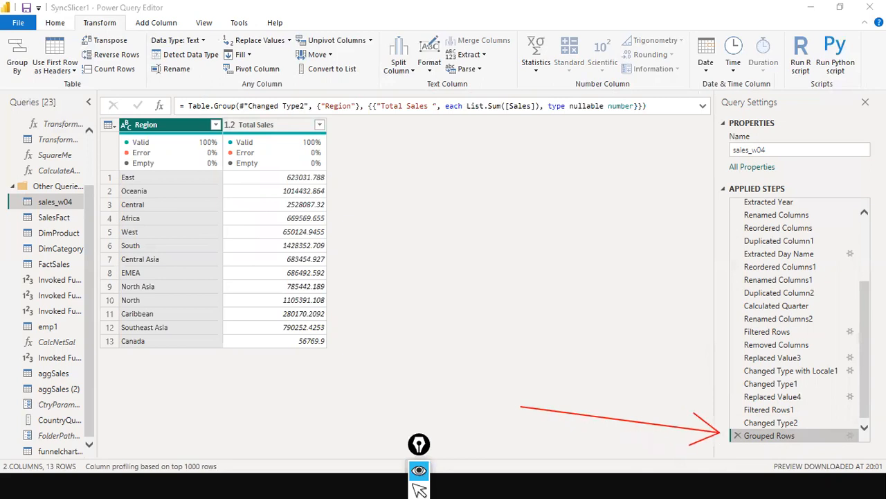
drag(857, 440, 844, 434)
key(ctrl+shift+7)
key(ctrl+shift+2)
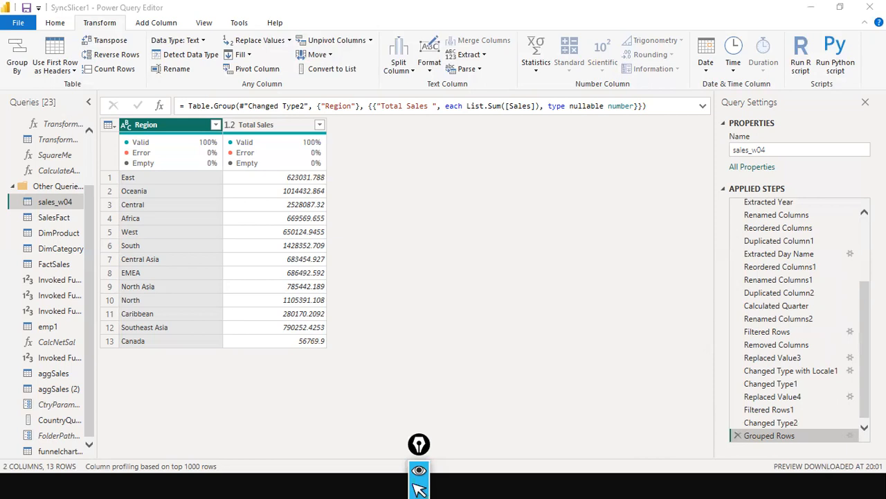
Reopen the settings of the Grouped Rows step and switch the Group By to Advanced.
click(849, 436)
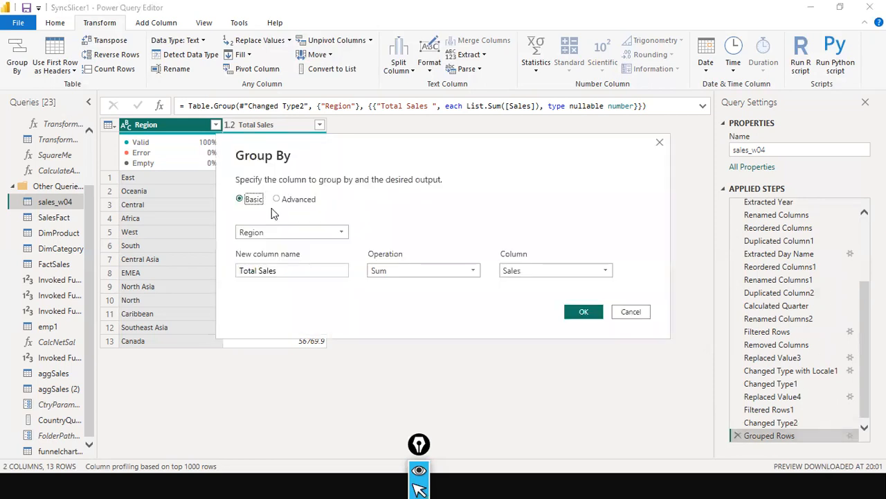
drag(367, 167, 543, 157)
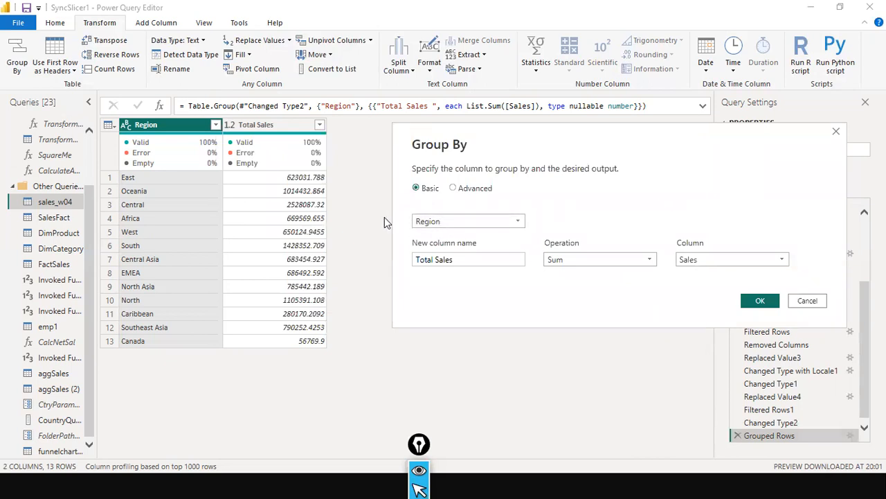
click(458, 189)
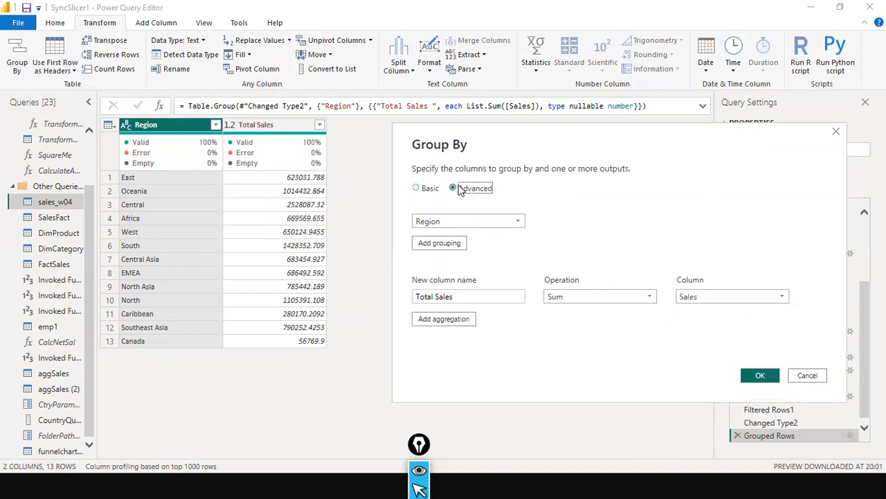
Add a second grouping level on the Segment column below Region.
click(439, 244)
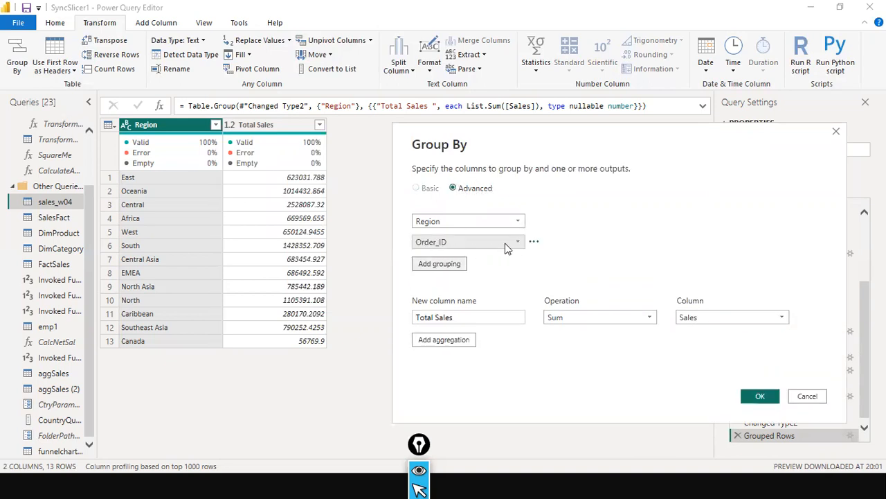
click(505, 244)
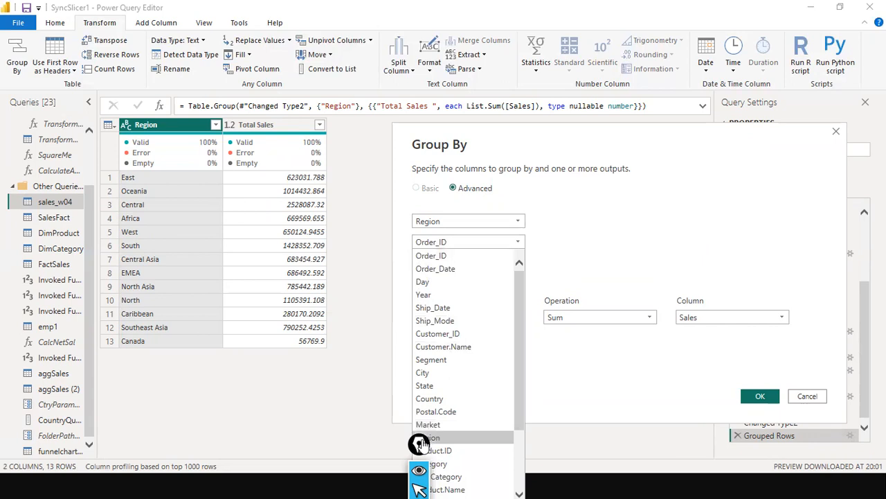
click(419, 443)
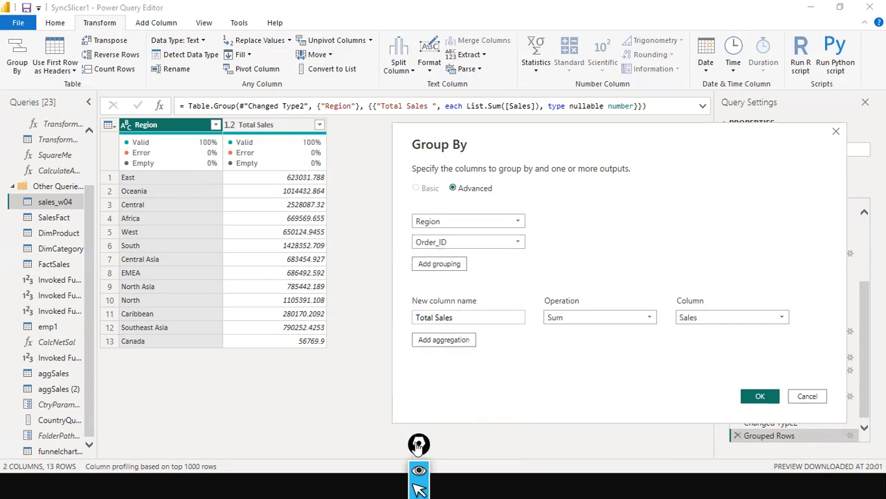
click(512, 242)
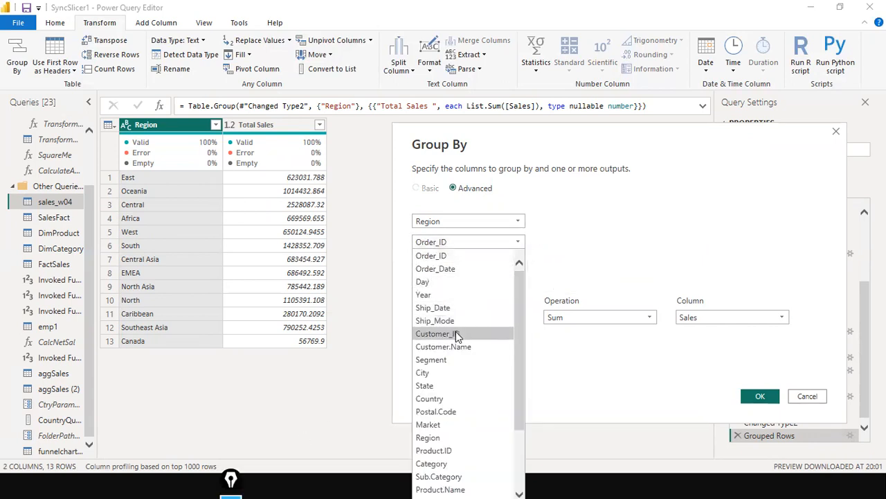
click(471, 361)
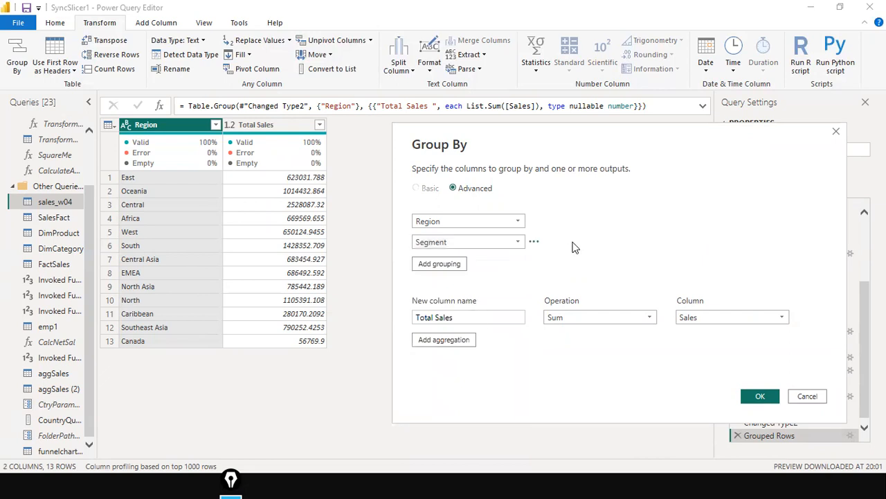
Add a second aggregation named Total Sales that calculates the Sum of the Sales column.
click(459, 340)
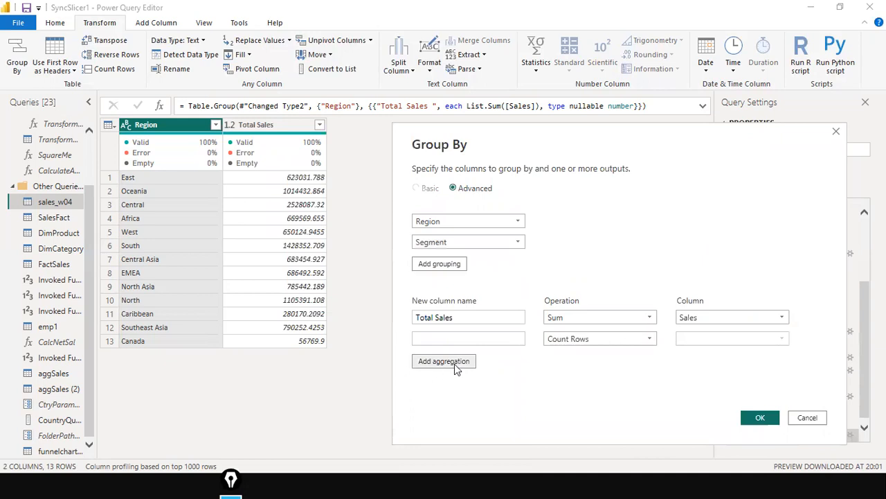
click(515, 339)
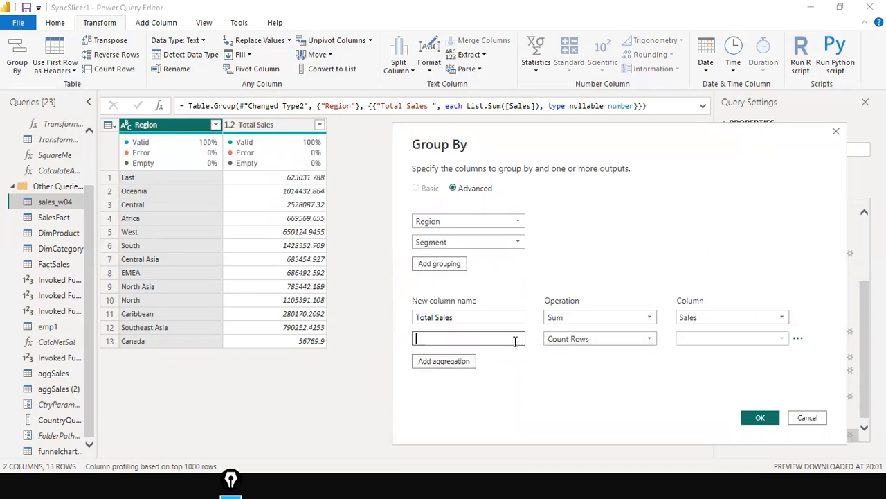
text(Total Sales)
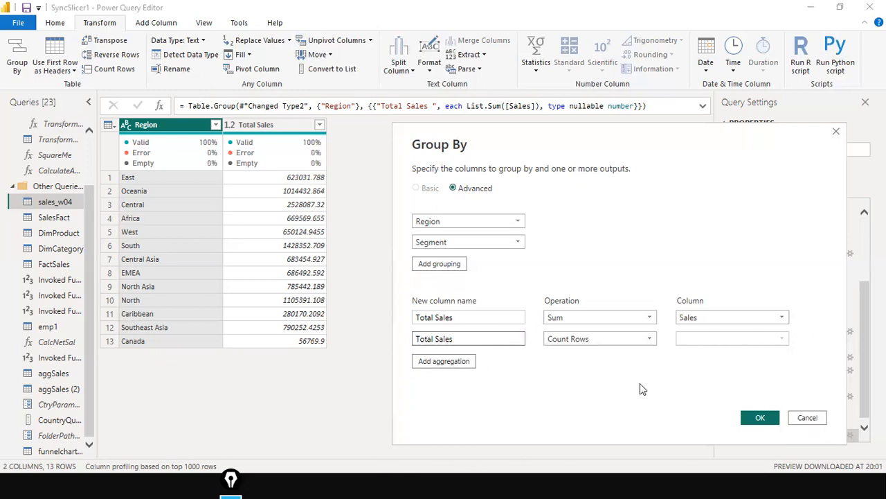
click(649, 338)
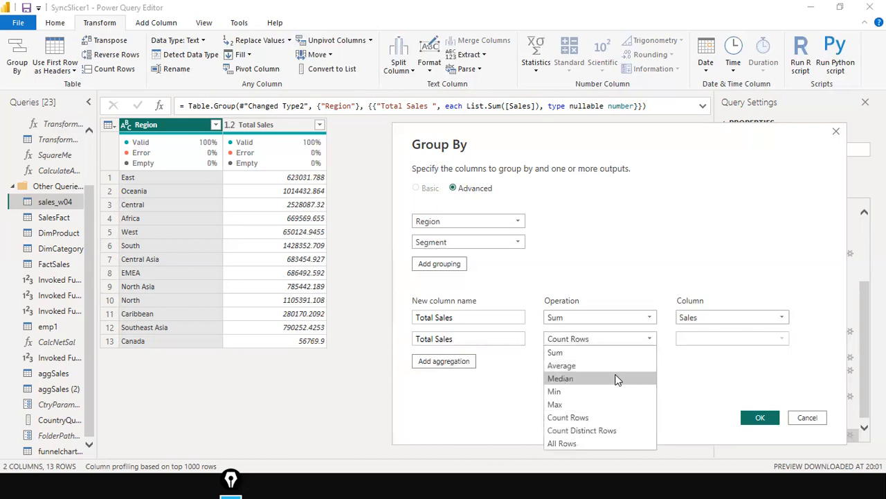
click(621, 353)
click(765, 339)
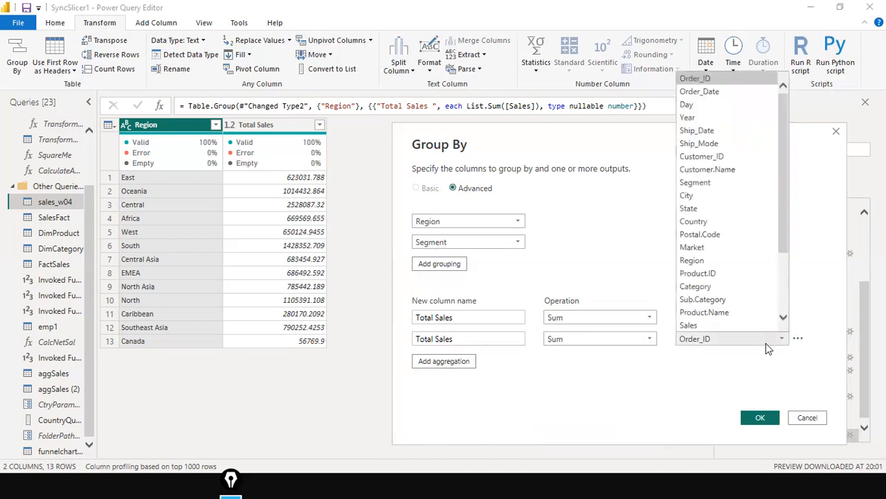
click(731, 324)
Add a third aggregation named Average Sales that calculates the Average of the Sales column.
click(442, 362)
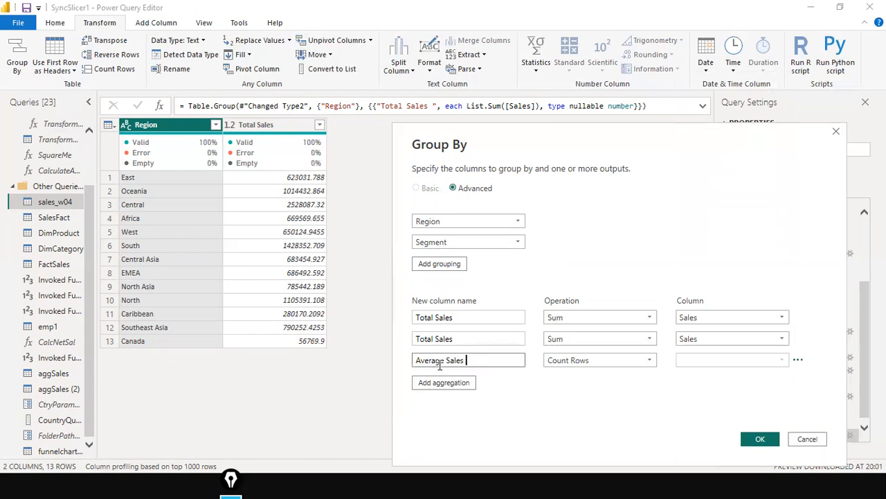
key(Tab)
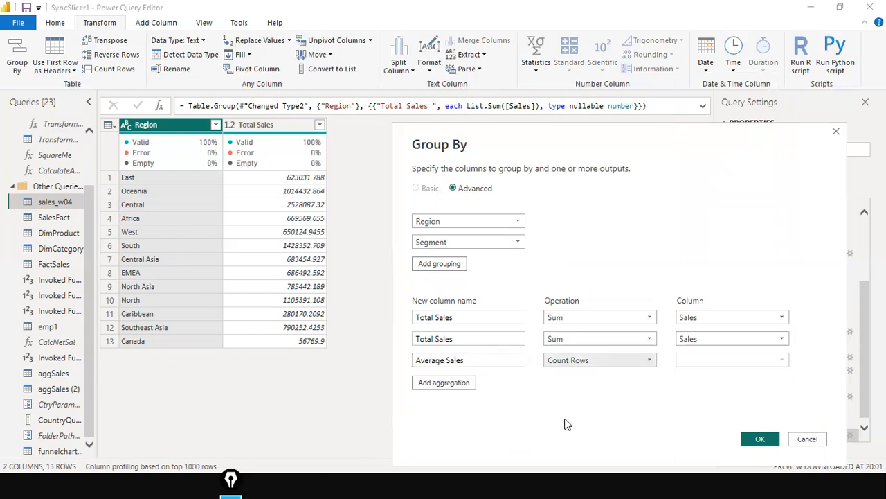
click(601, 364)
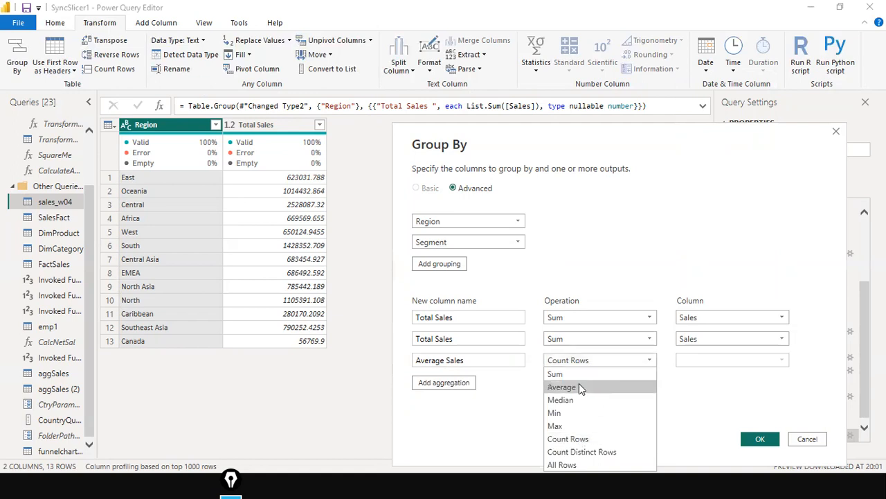
click(578, 384)
click(781, 360)
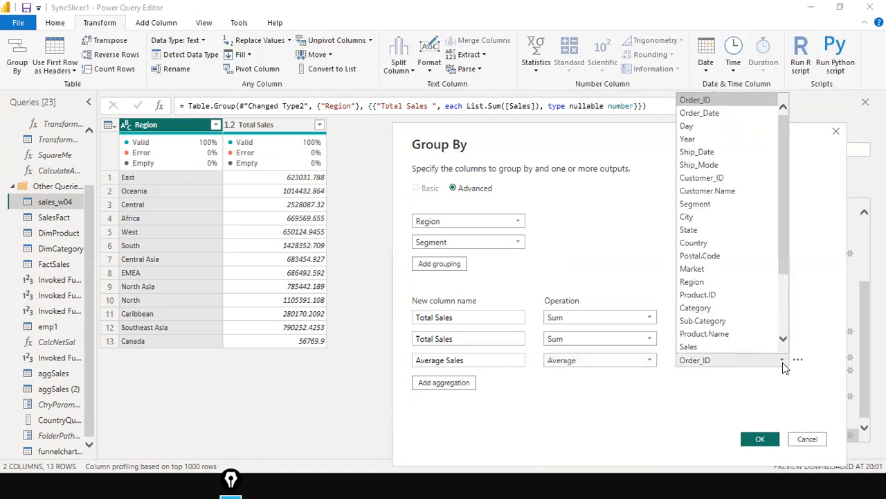
click(730, 346)
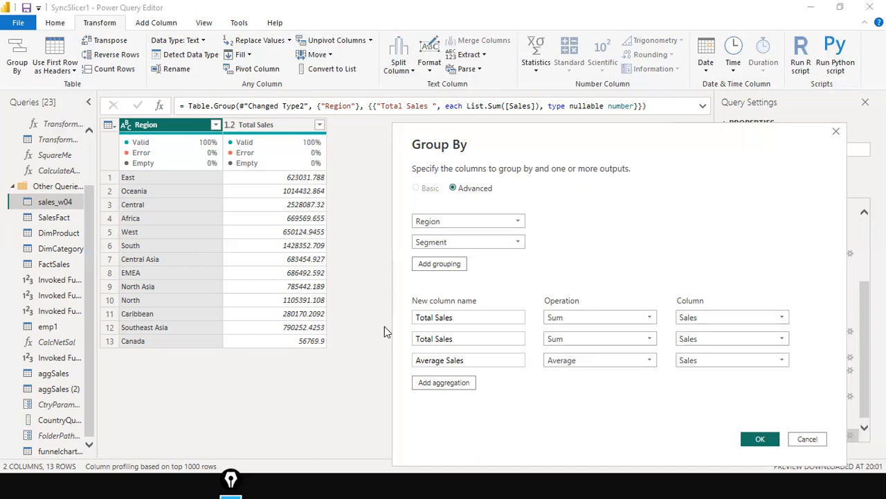
Delete the duplicate Total Sales aggregation and apply the advanced Group By settings.
click(501, 338)
click(799, 339)
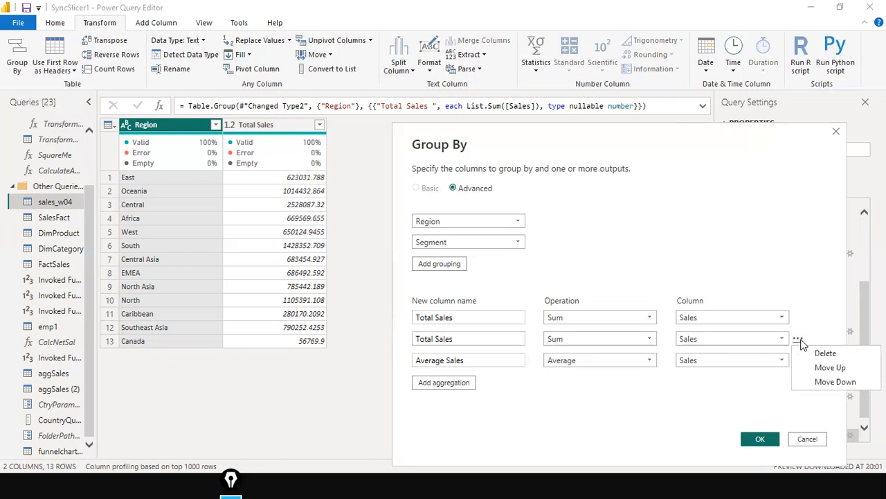
click(811, 258)
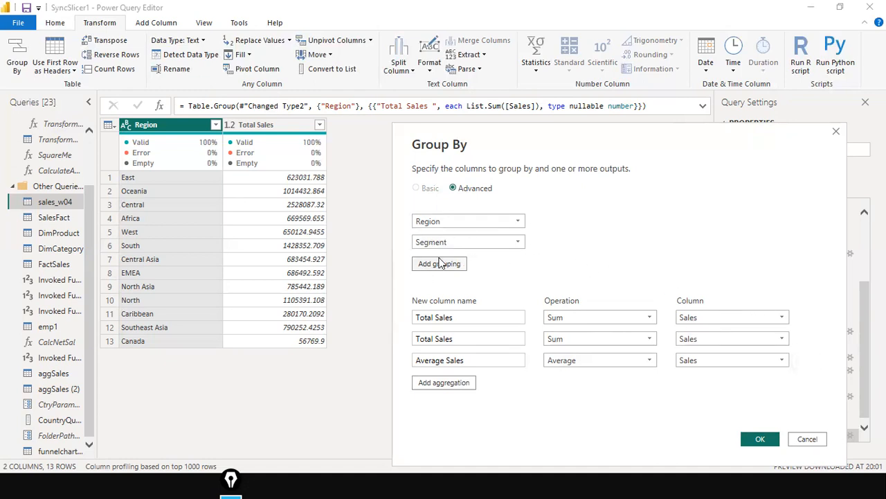
click(798, 339)
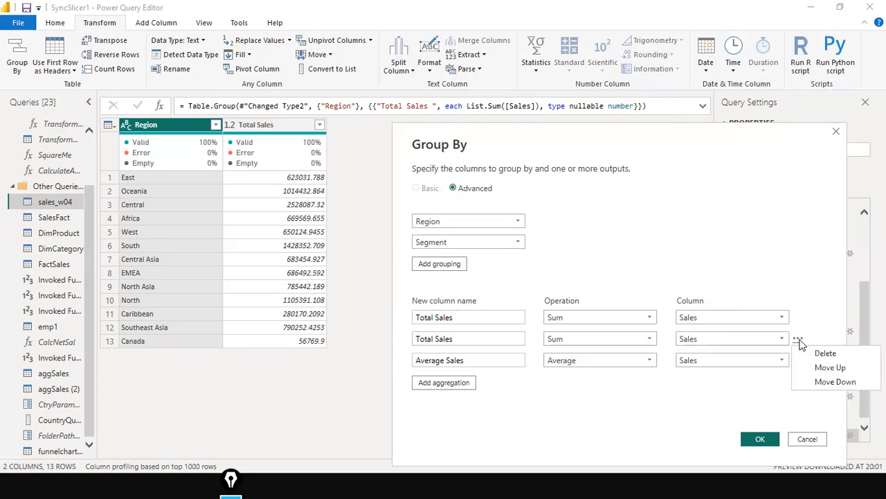
click(814, 353)
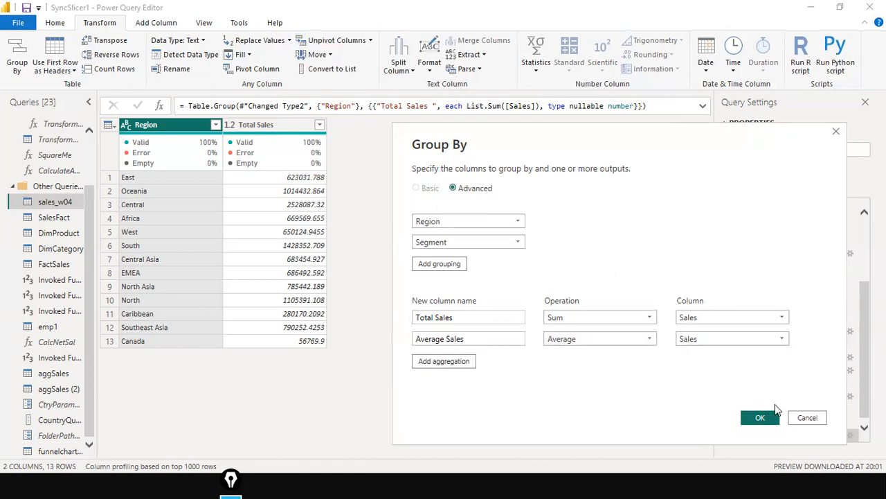
click(762, 417)
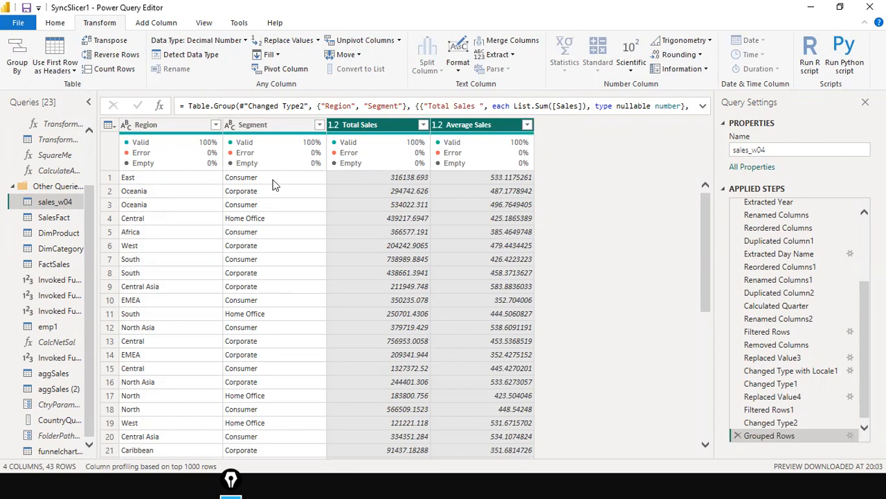
Filter the Region column to East, inserting the filter after the Changed Type2 applied step.
click(770, 423)
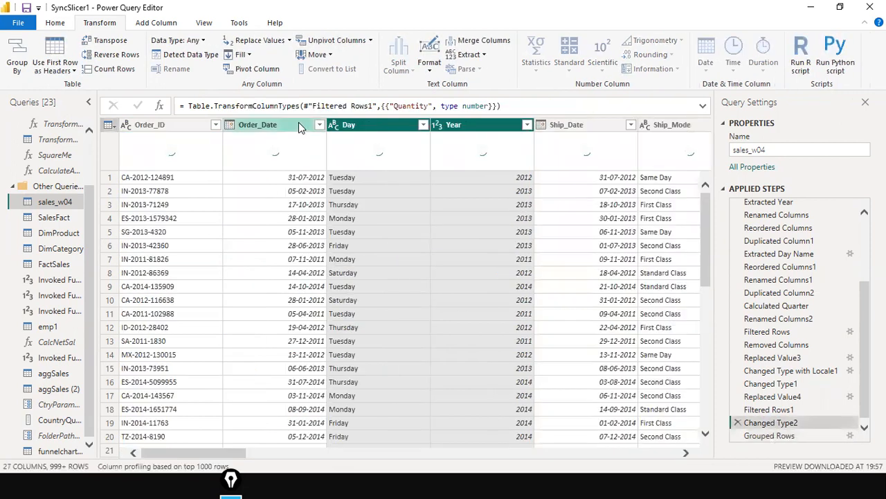
drag(208, 455, 443, 457)
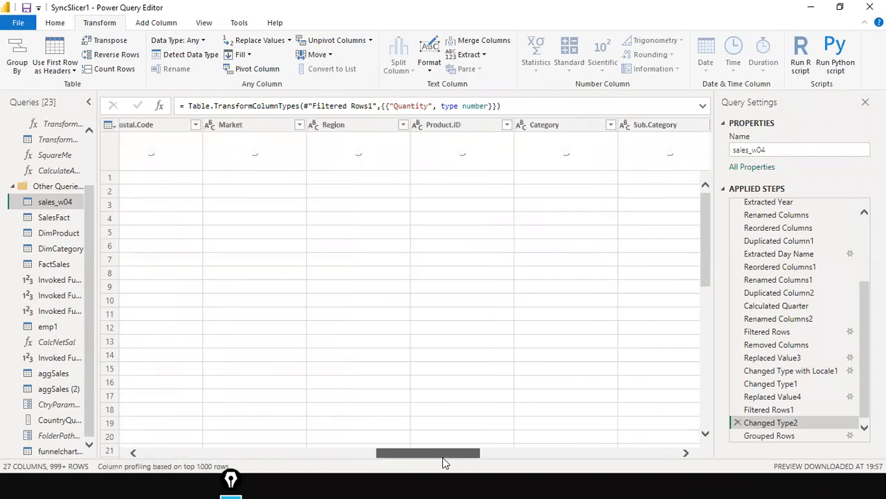
click(402, 125)
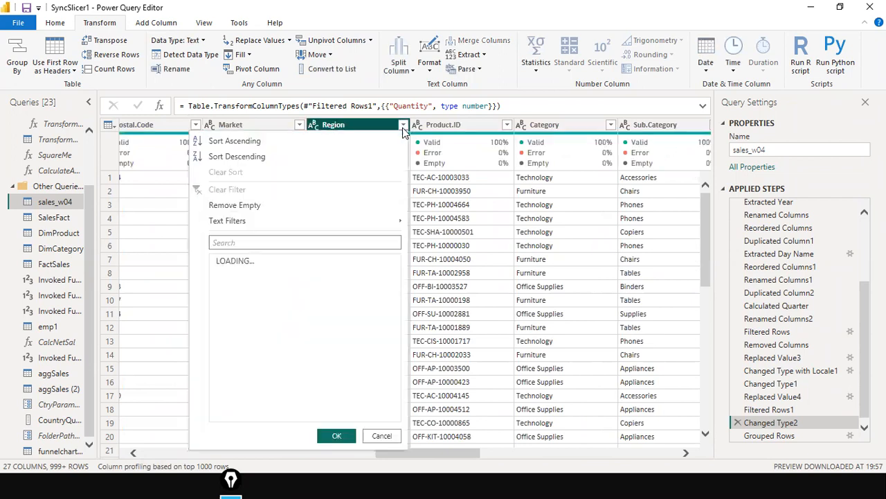
click(220, 261)
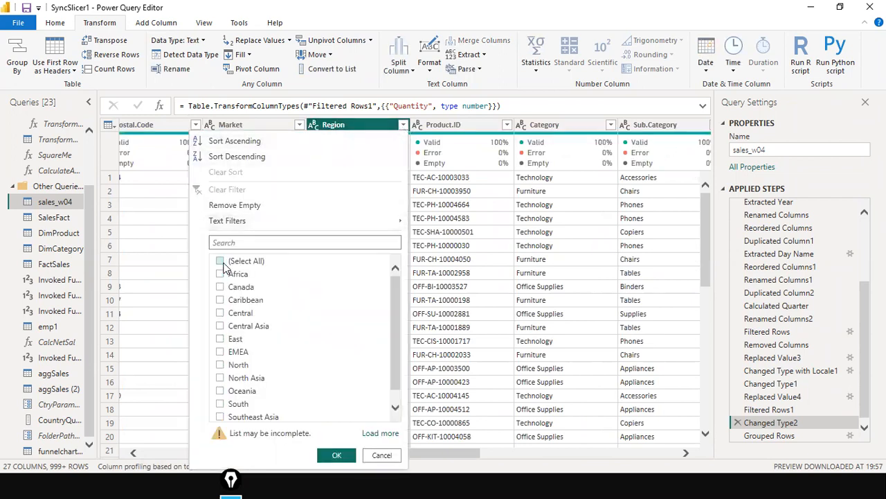
click(223, 339)
click(329, 460)
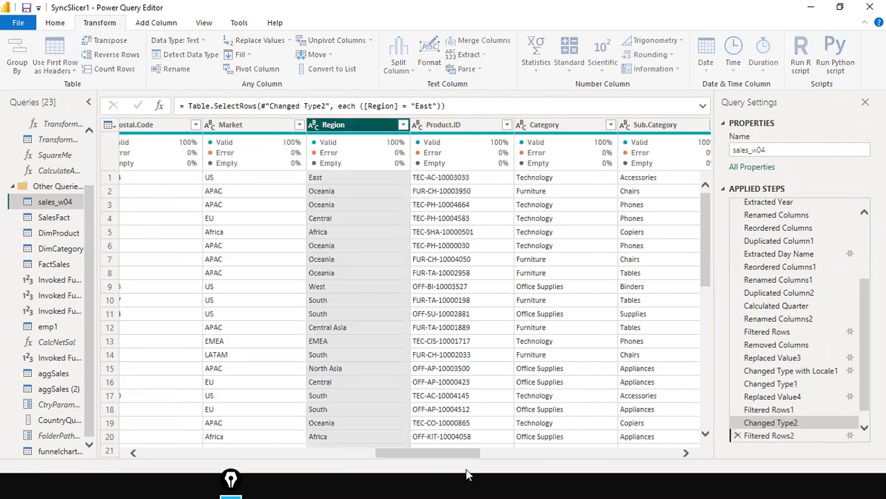
Filter the Segment column to Consumer and look through the remaining rows.
drag(452, 455, 331, 454)
click(423, 126)
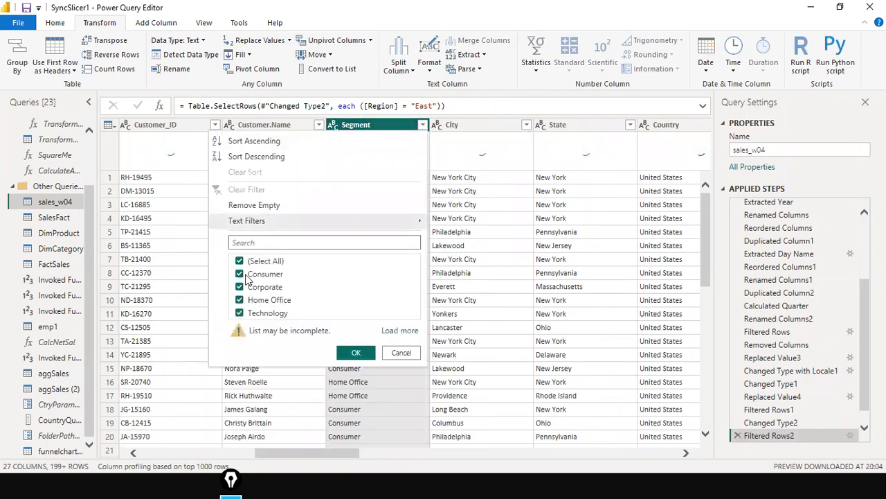
click(241, 262)
click(244, 274)
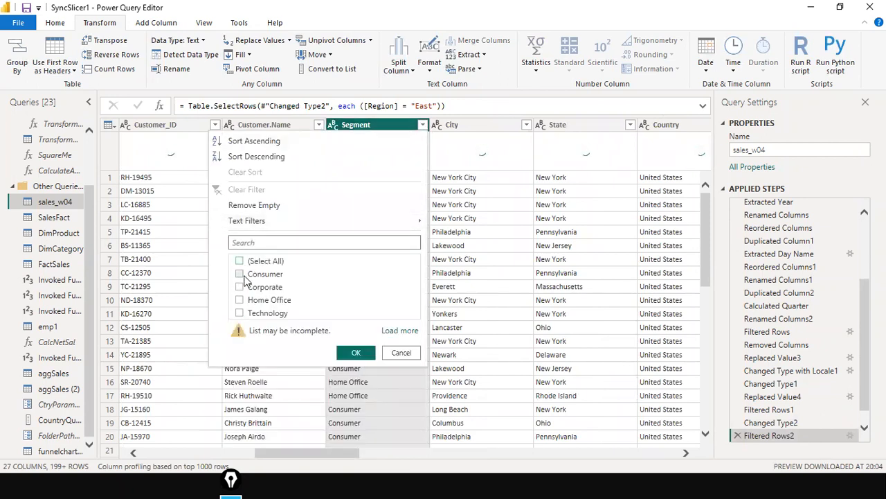
click(356, 354)
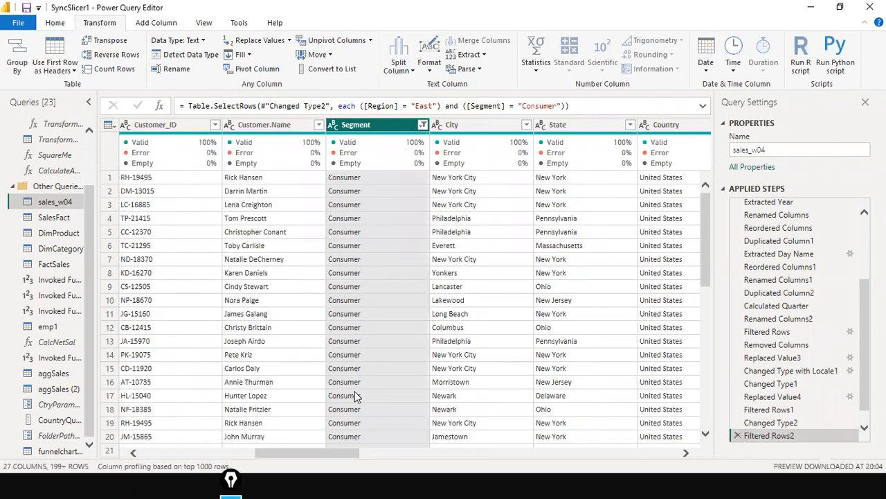
scroll(354, 391, down, 10)
scroll(354, 391, down, 9)
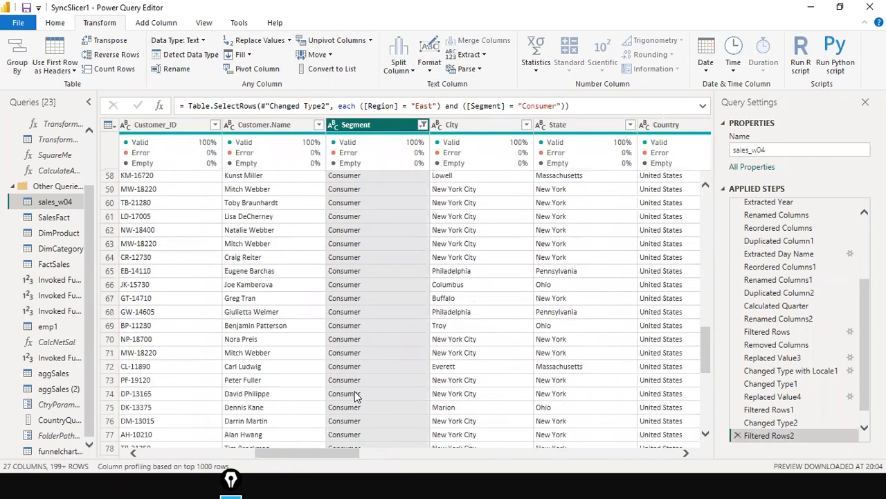
scroll(355, 392, up, 6)
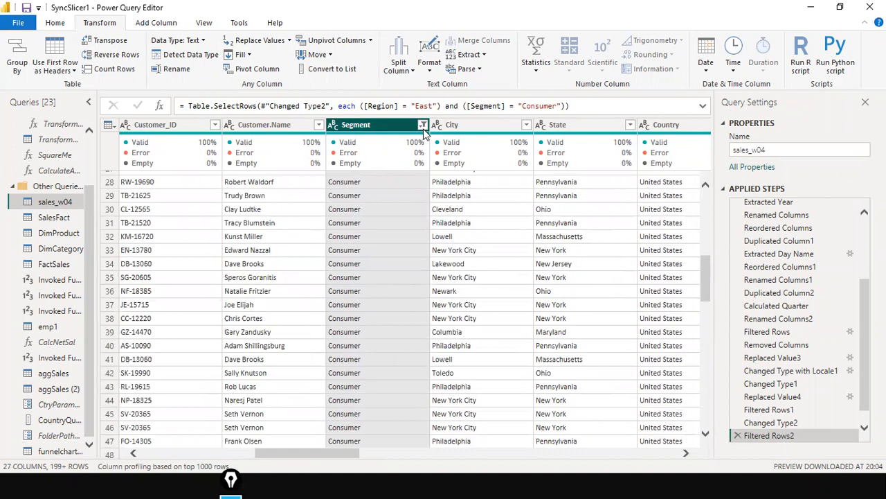
click(307, 444)
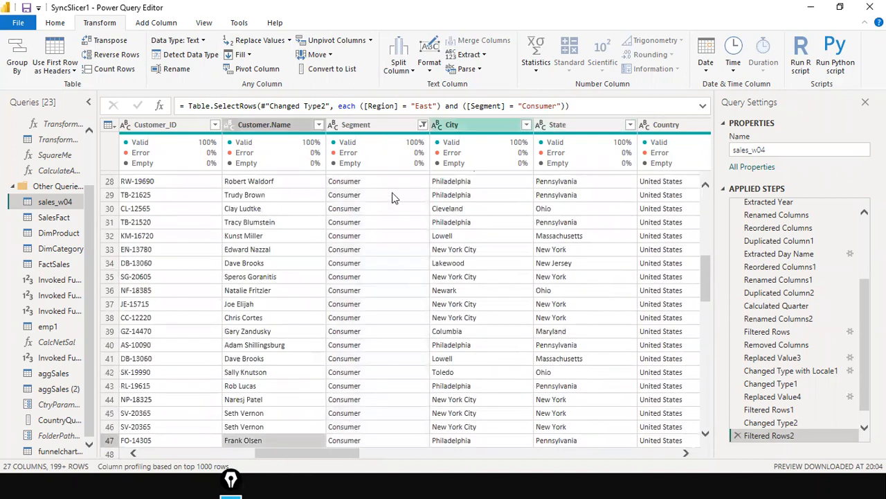
Remove the East restriction by selecting all values again in the Region column's filter.
drag(283, 450, 429, 466)
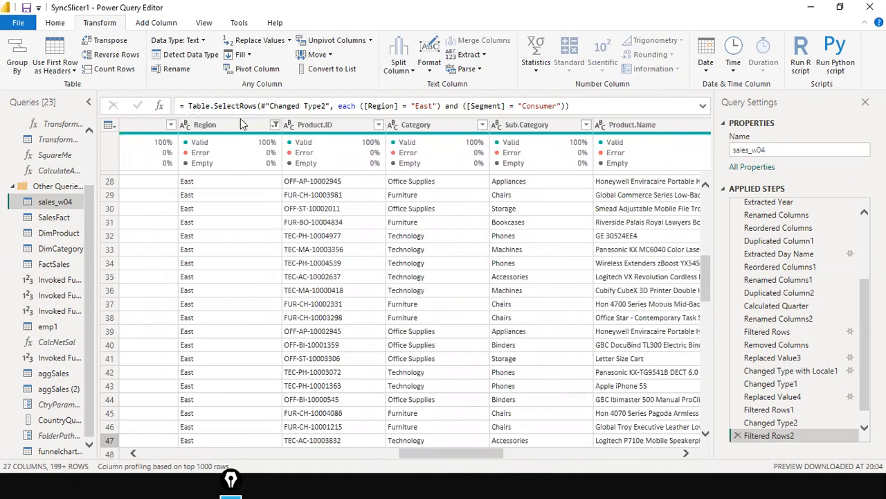
drag(431, 456, 409, 456)
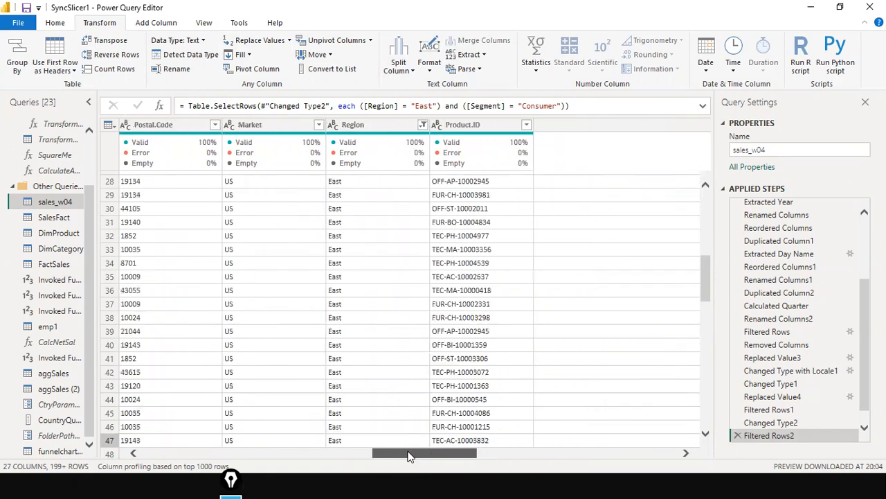
click(405, 125)
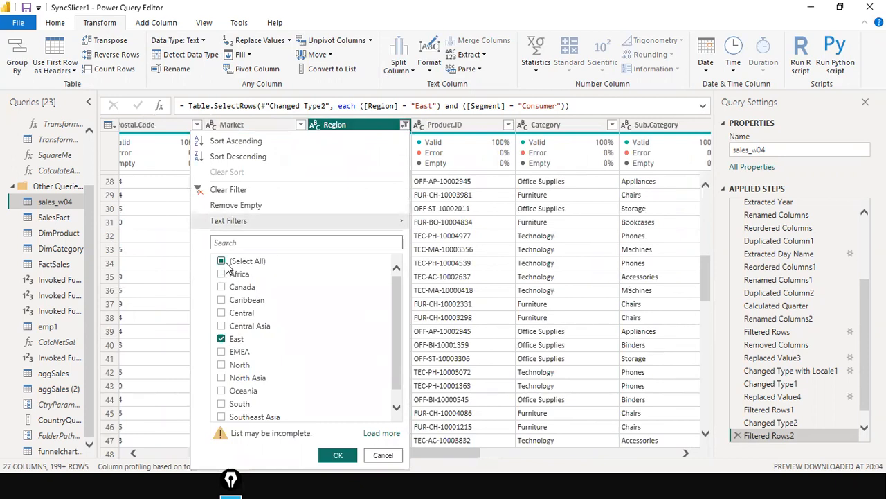
click(236, 339)
click(223, 262)
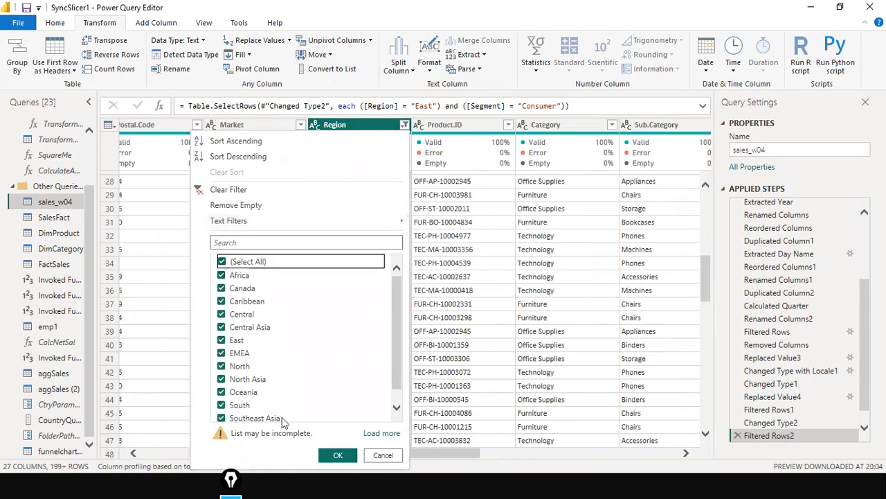
click(337, 455)
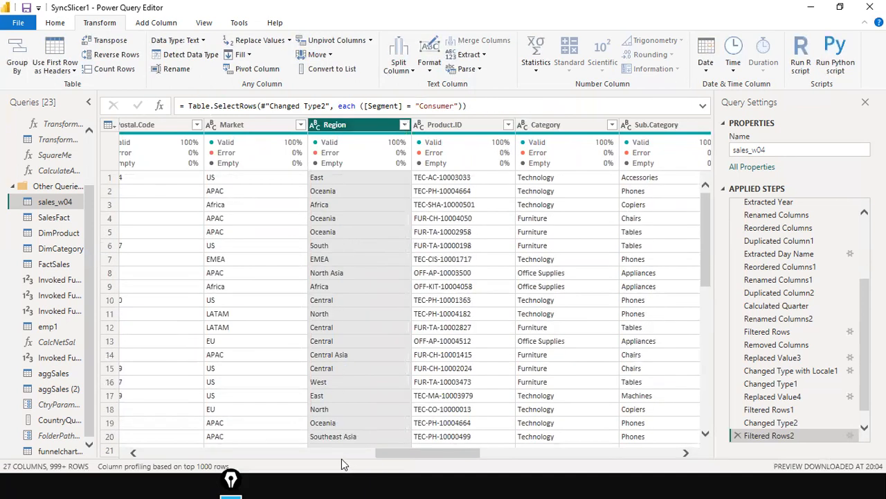
Show the Grouped Rows step to examine the sales aggregations for the Consumer segment.
drag(388, 458, 361, 447)
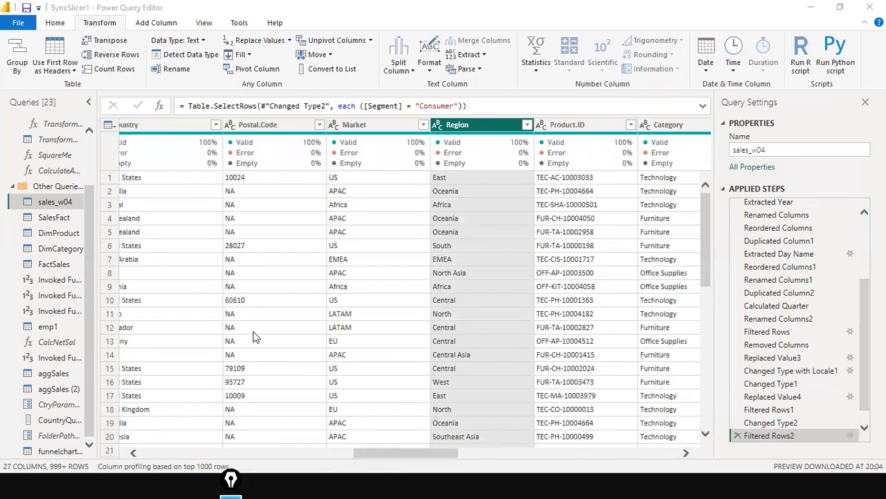
scroll(771, 423, down, 1)
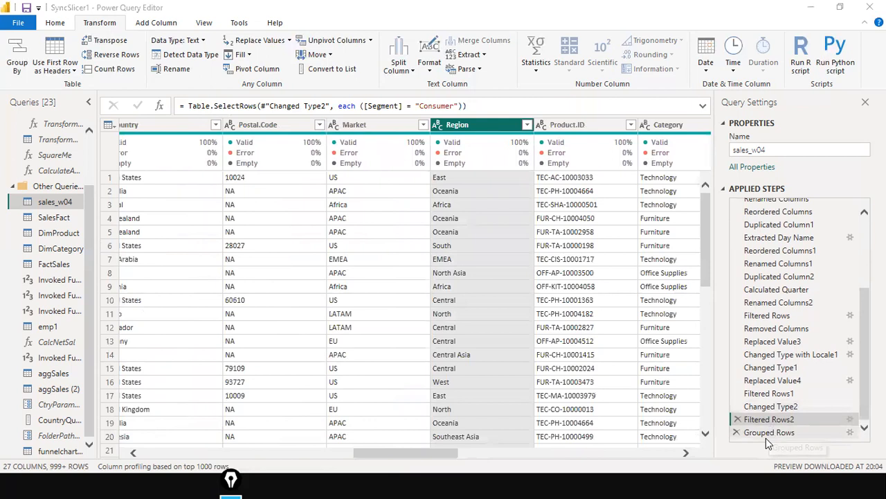
click(766, 434)
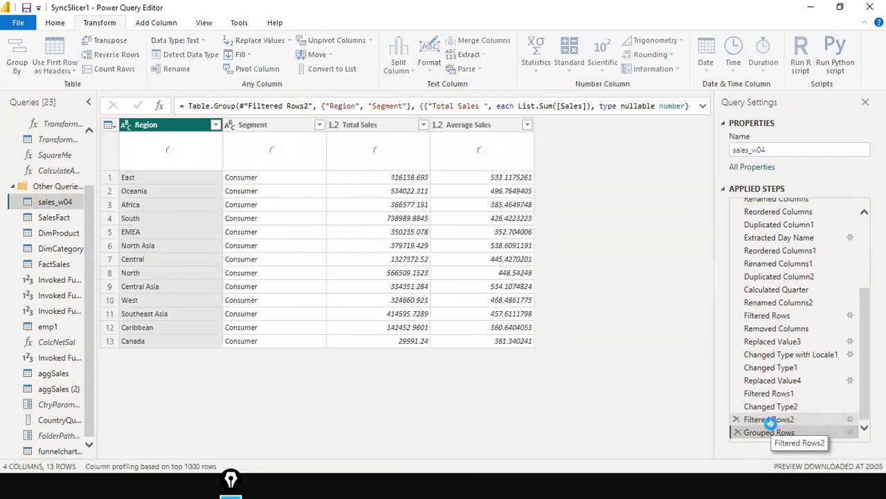
Return to the Filtered Rows2 step, clear the Segment column's filter and dismiss the error dialog.
click(769, 420)
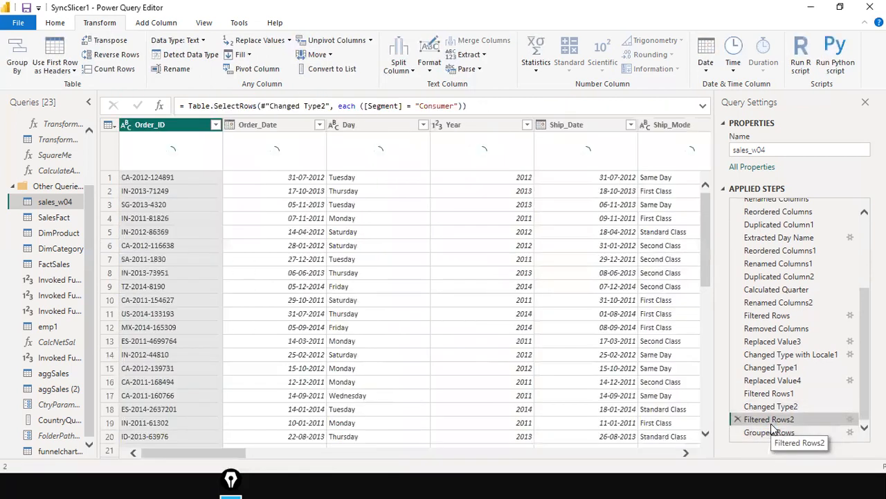
drag(154, 451, 289, 451)
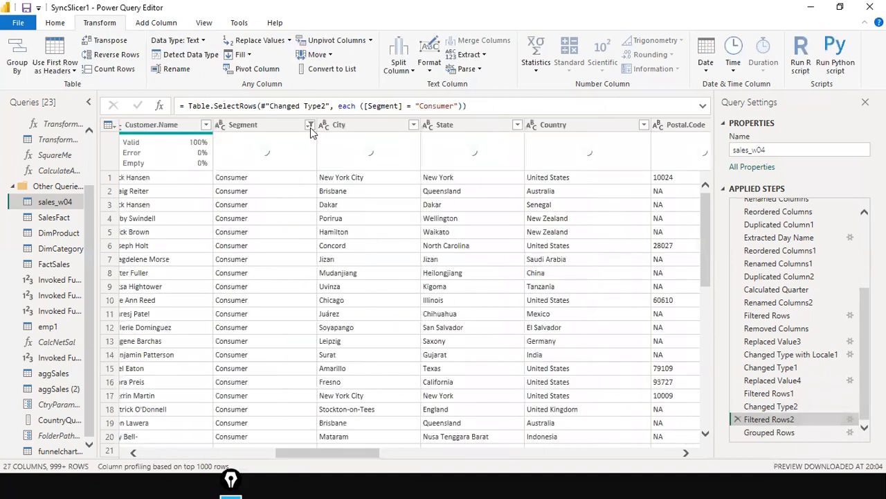
click(310, 124)
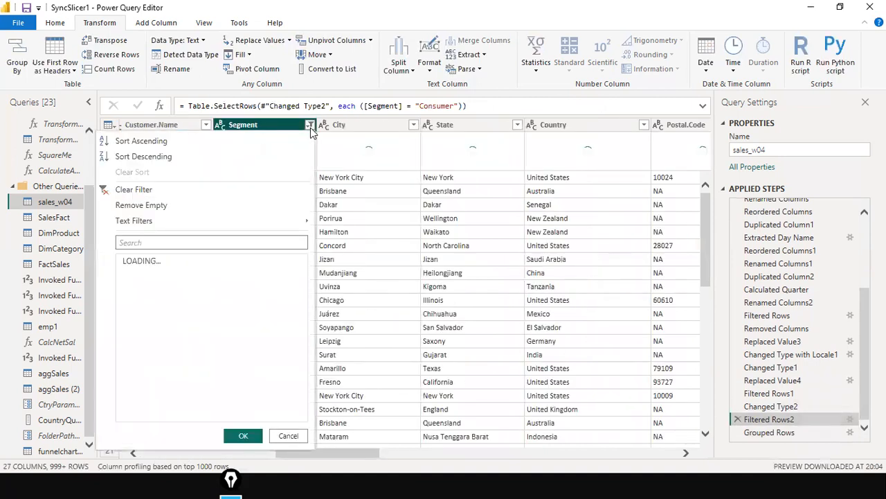
click(141, 188)
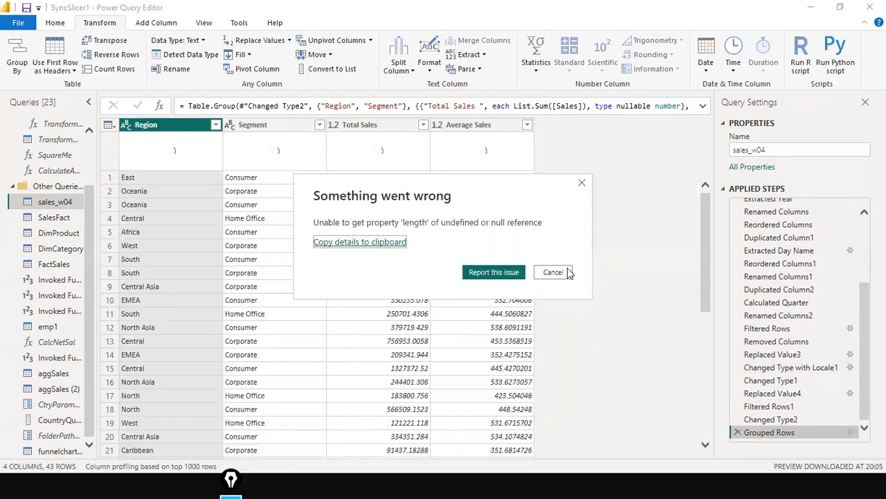
click(553, 272)
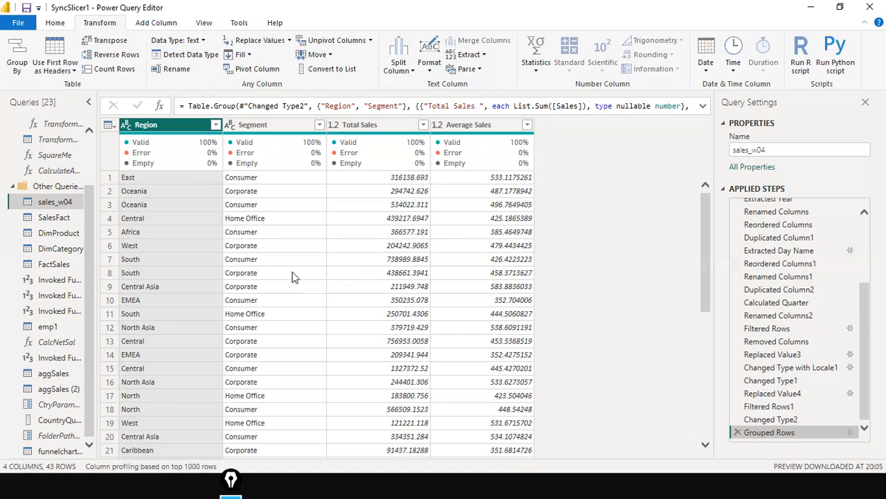
mouse_move(113, 95)
mouse_down()
mouse_move(152, 286)
mouse_move(317, 331)
mouse_up()
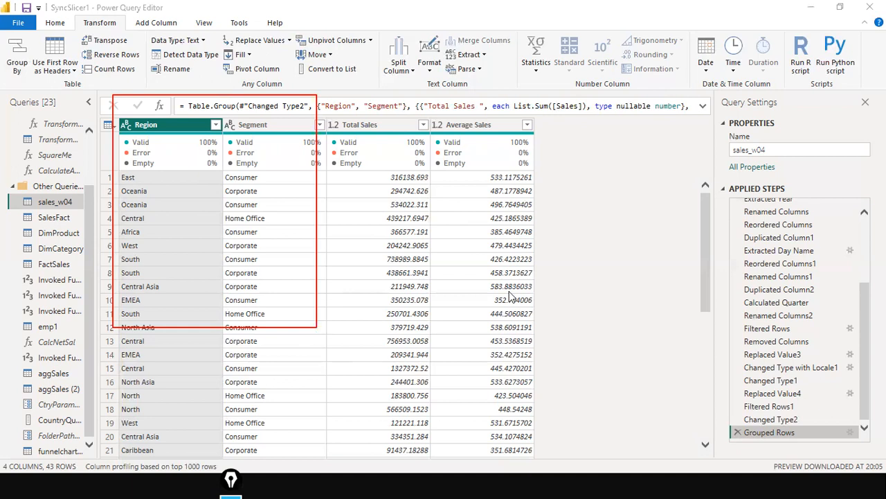
Review the Grouped Rows step's grouping columns and aggregations in its settings, leaving them as they are.
click(851, 432)
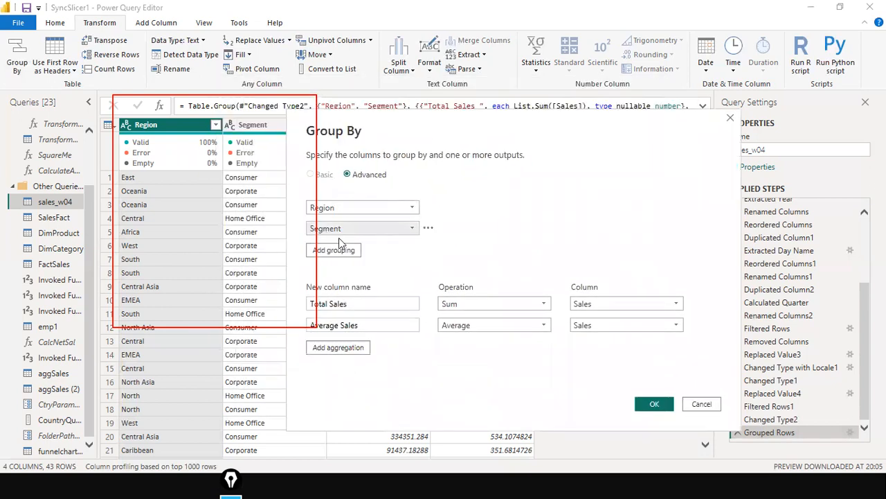
drag(285, 180, 481, 261)
drag(286, 227, 233, 179)
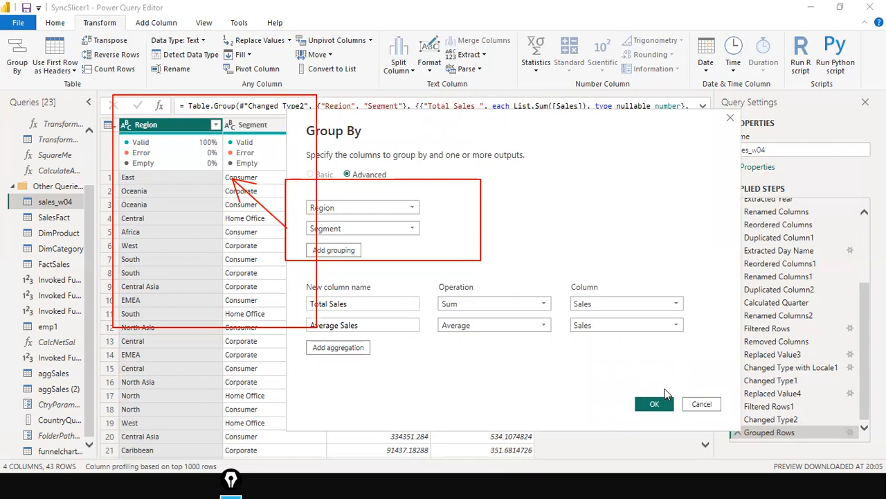
click(702, 404)
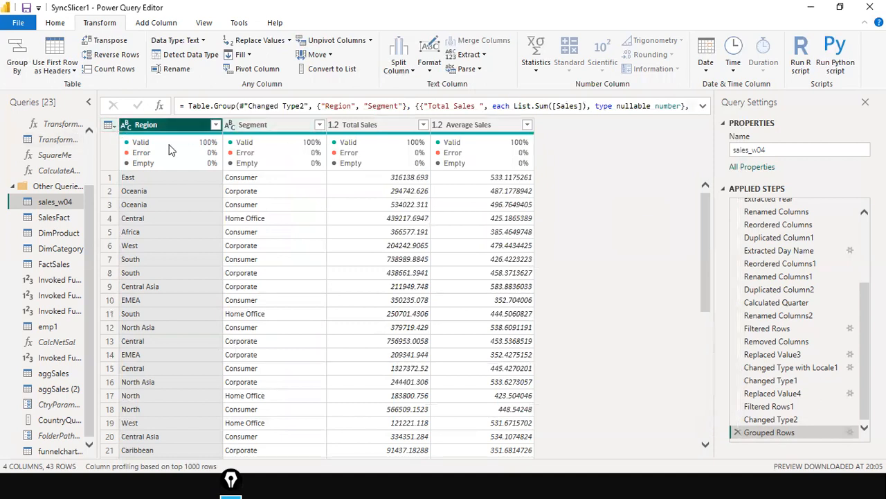
Edit the Grouped Rows step and add a third aggregation that uses the All Rows operation.
mouse_move(417, 141)
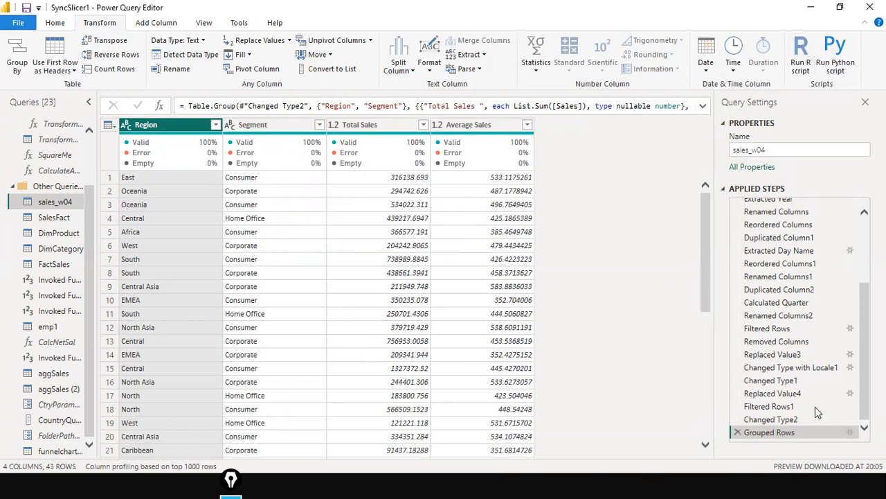
click(851, 433)
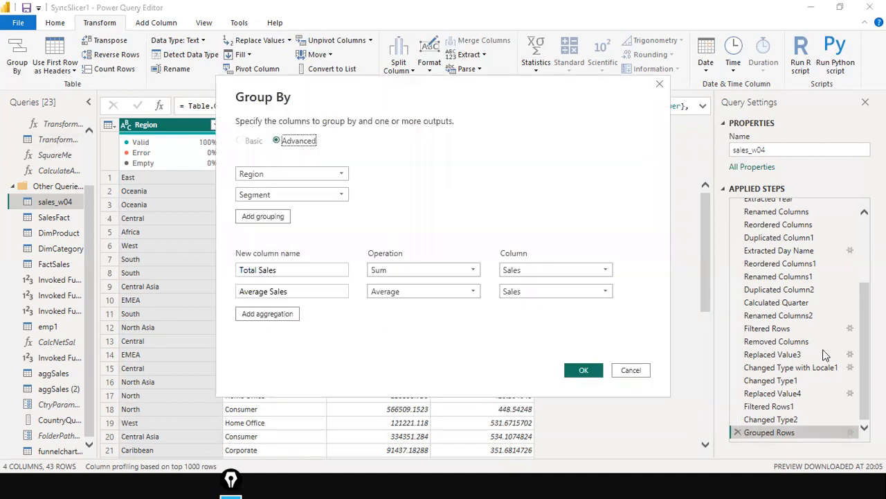
click(267, 313)
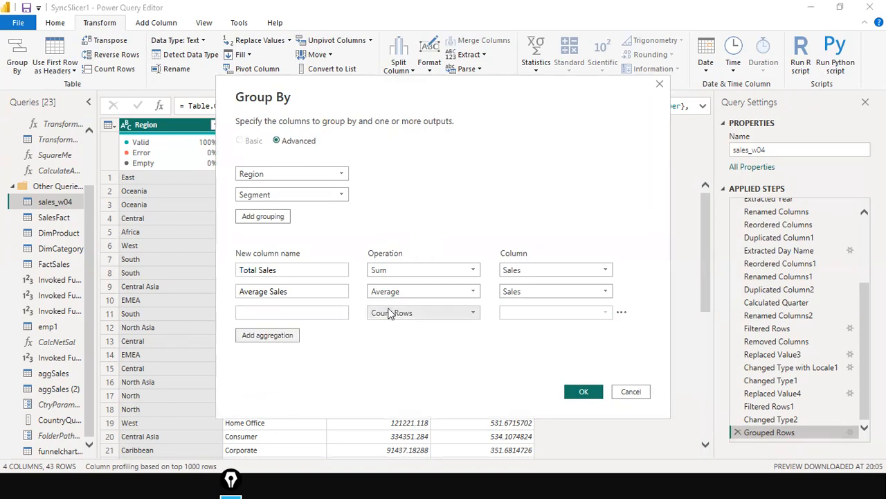
click(465, 315)
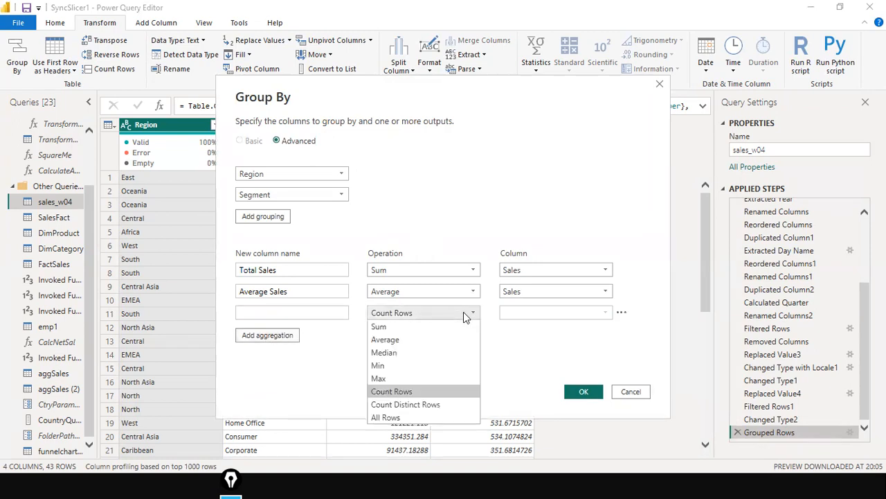
click(412, 416)
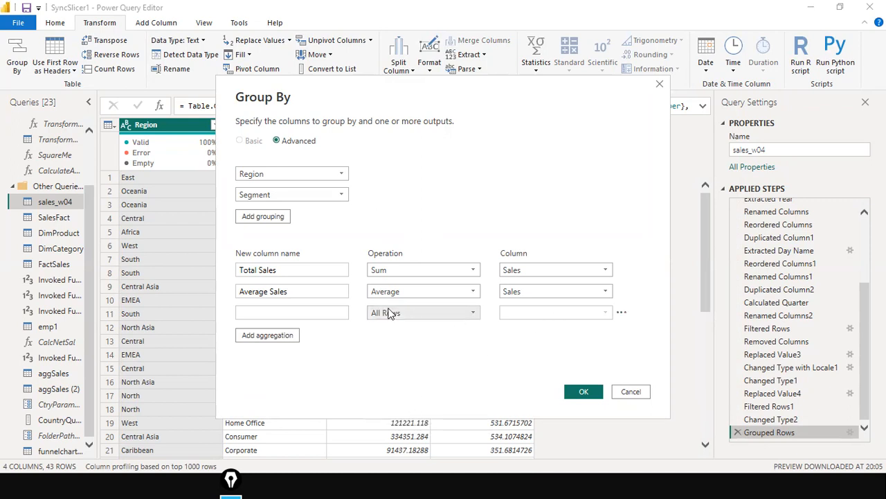
click(406, 313)
click(563, 316)
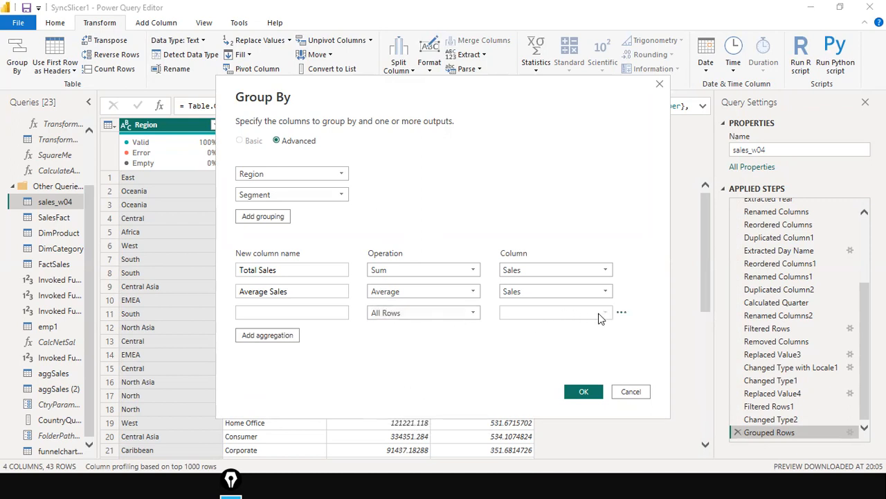
Name the All Rows aggregation column "Transactional Data" and apply the grouping.
click(254, 312)
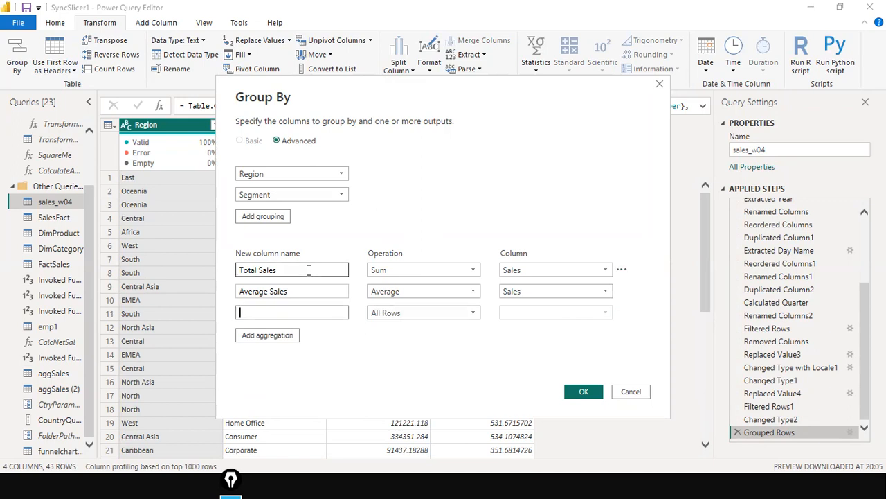
text(Transactoin)
key(BackSpace)
text(ion)
key(BackSpace)
key(BackSpace)
text(nal Data)
click(585, 391)
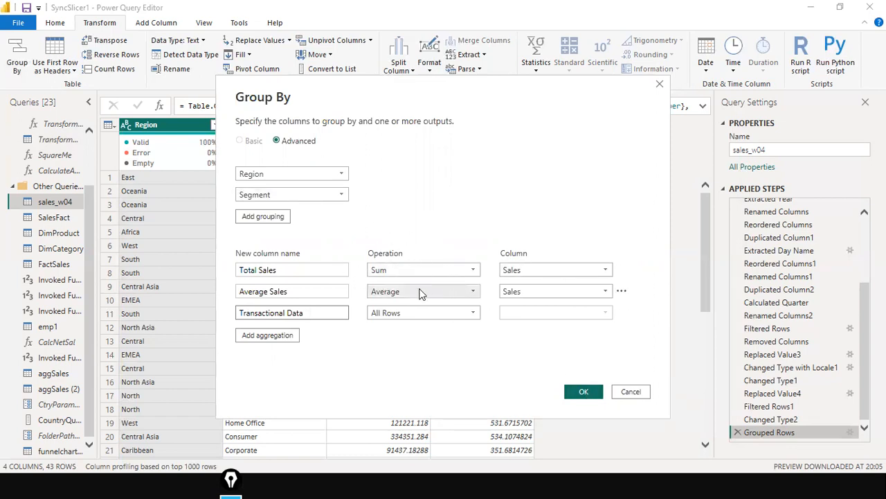
click(584, 392)
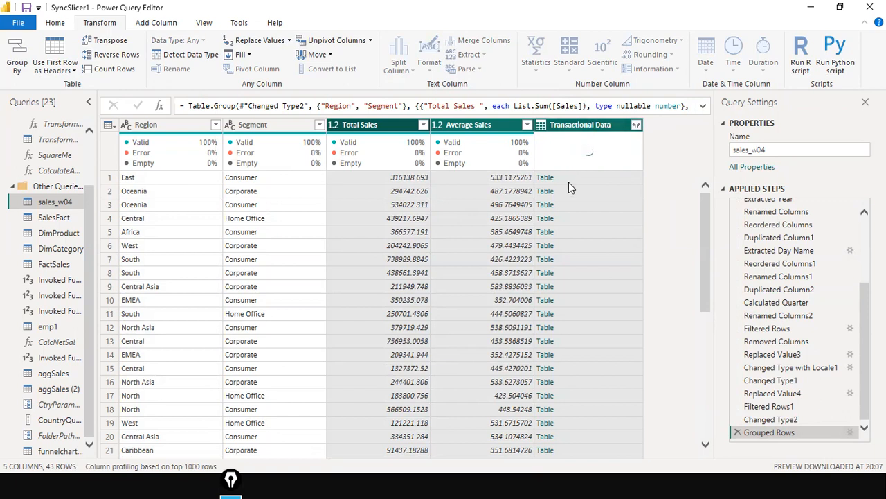
Look through the grouped rows and preview the nested Transactional Data table for the East Consumer group.
scroll(575, 215, down, 5)
scroll(574, 220, up, 3)
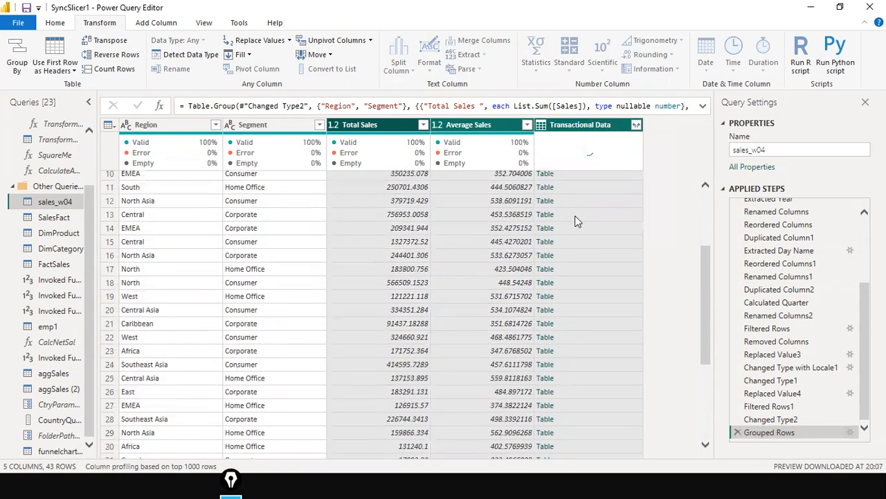
scroll(577, 208, up, 3)
scroll(578, 190, up, 7)
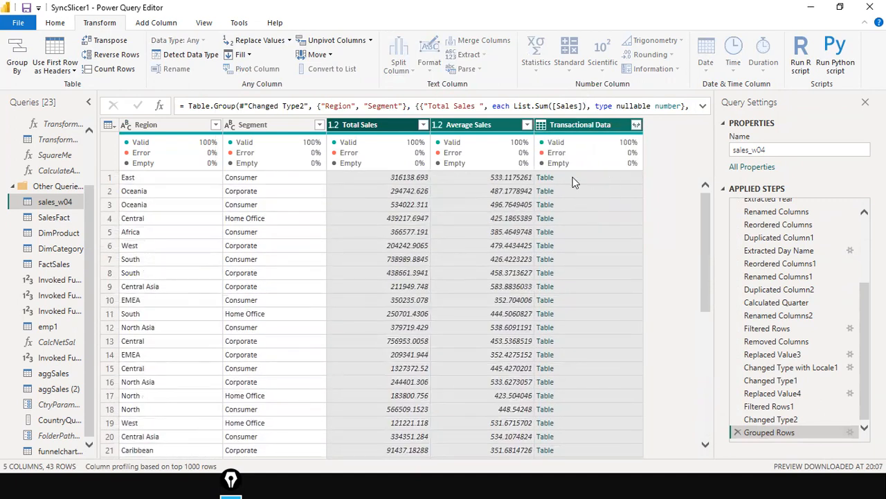
click(594, 179)
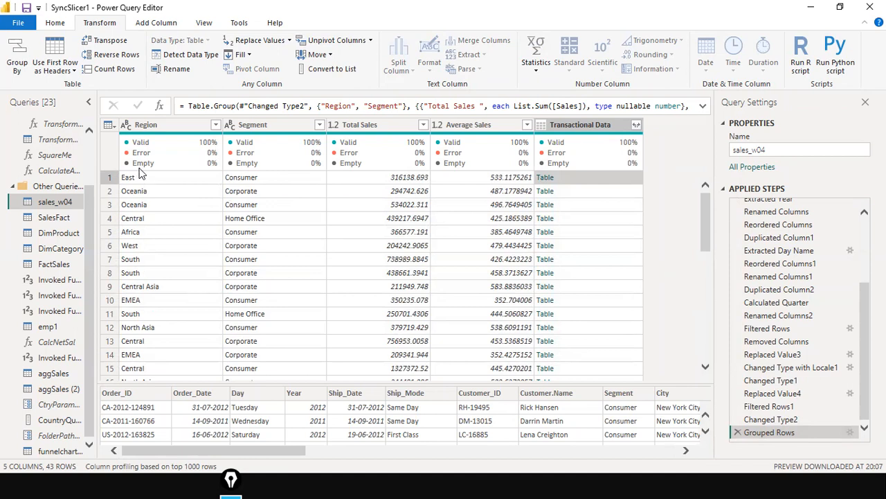
scroll(412, 429, down, 5)
scroll(421, 421, down, 5)
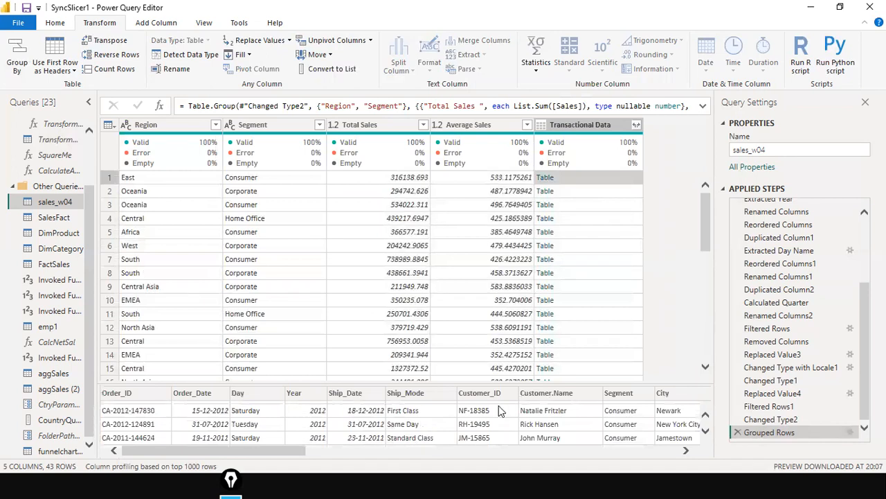
scroll(502, 413, down, 4)
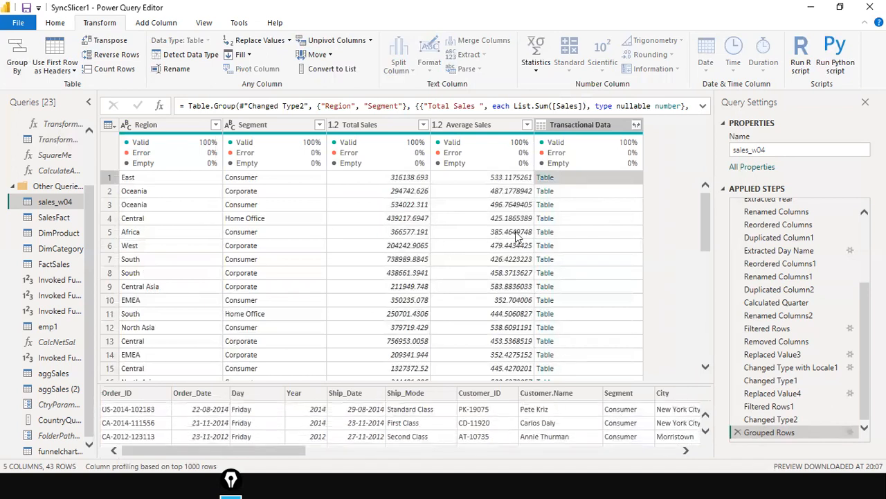
Preview the nested table for the Oceania Corporate group and examine its columns through to Quarter.
click(606, 196)
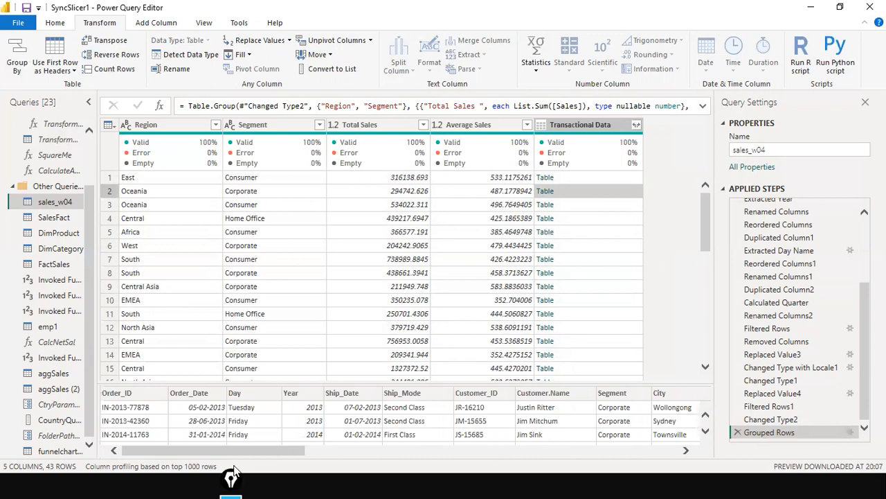
drag(257, 445, 317, 447)
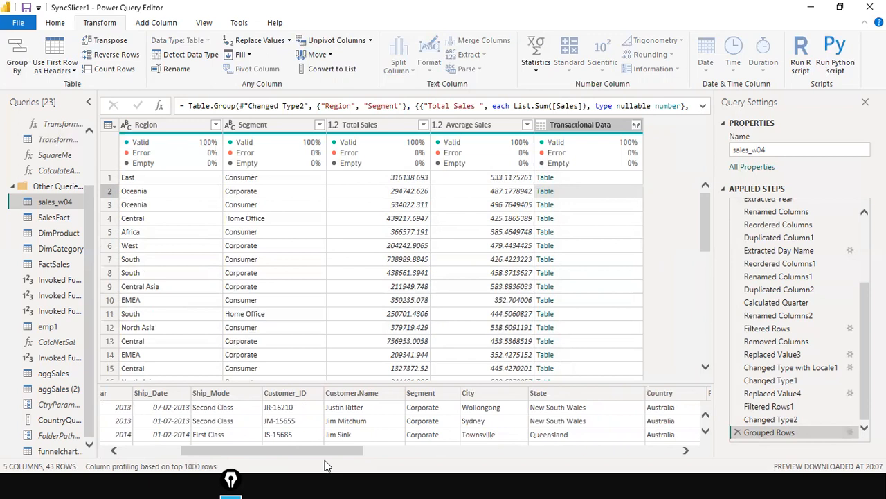
drag(329, 454, 461, 447)
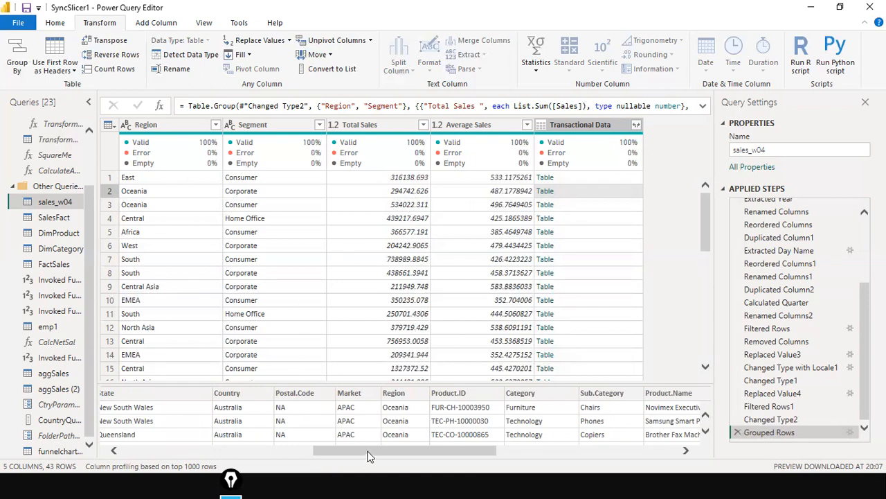
drag(367, 451, 533, 441)
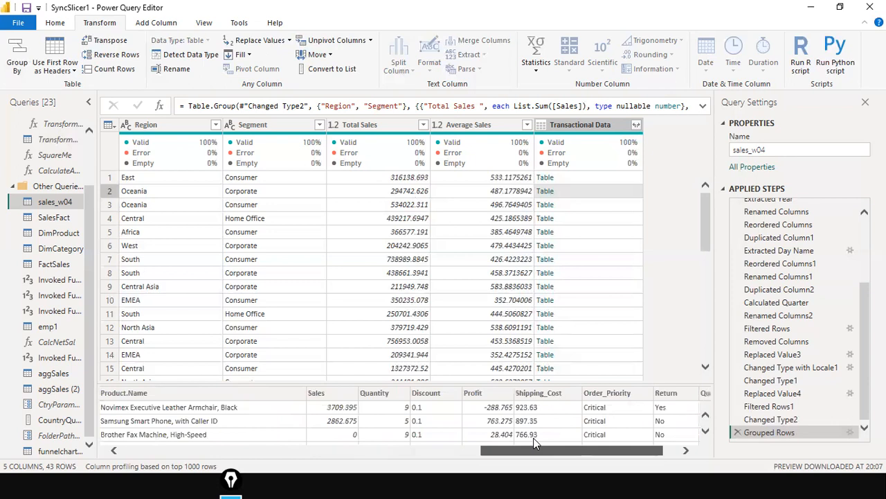
scroll(534, 438, right, 2)
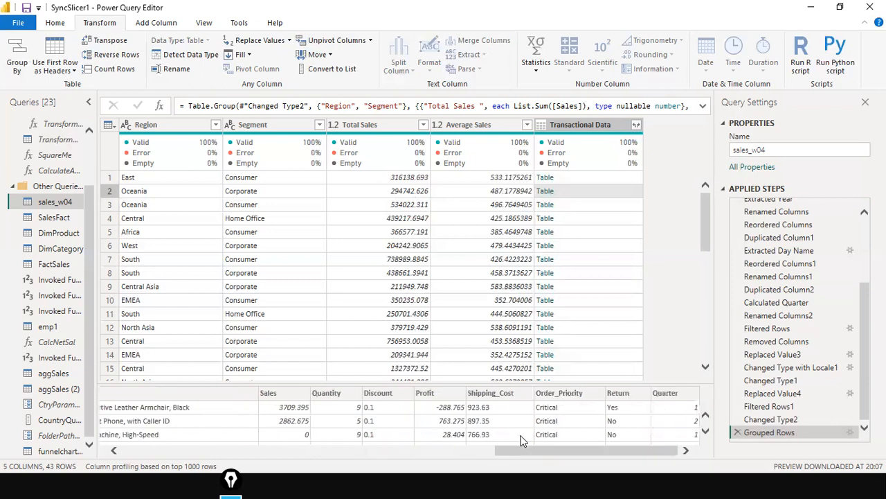
scroll(490, 424, down, 1)
scroll(489, 425, up, 2)
scroll(273, 434, down, 1)
scroll(274, 434, up, 1)
click(409, 452)
drag(408, 450, 674, 431)
Expand the Transactional Data column to only Day, Year and Segment, without the original column name as prefix.
scroll(607, 362, down, 2)
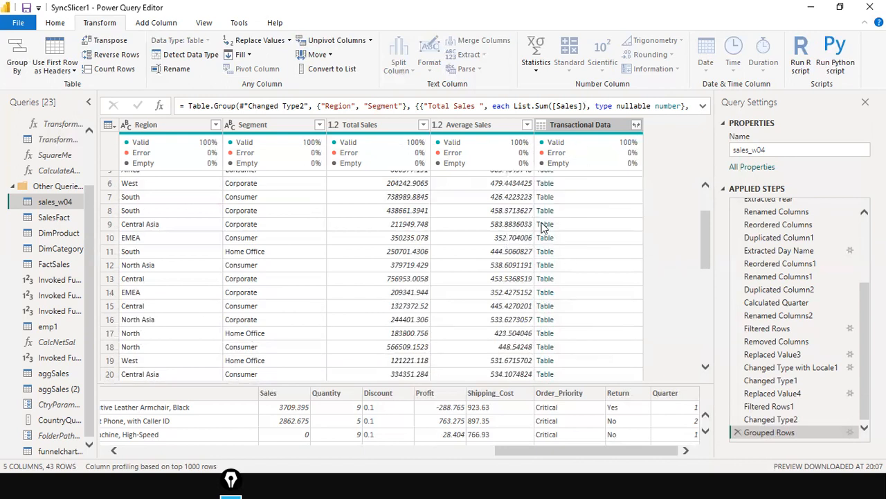
click(636, 126)
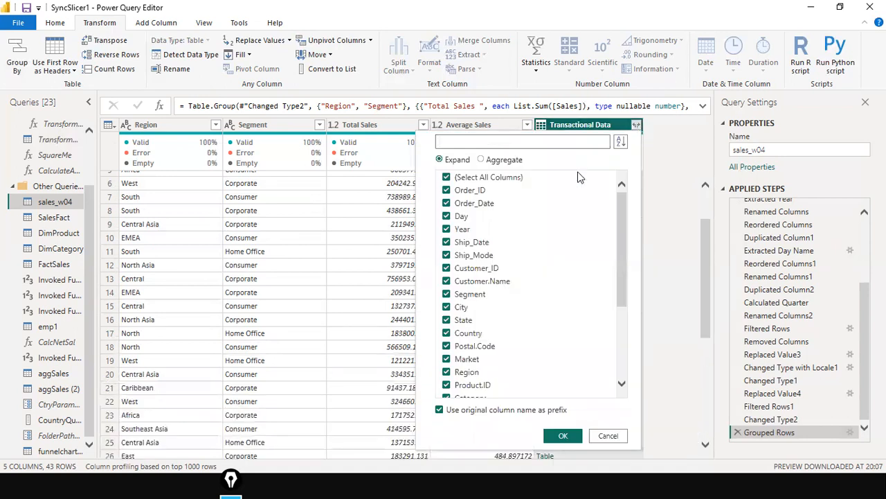
click(446, 178)
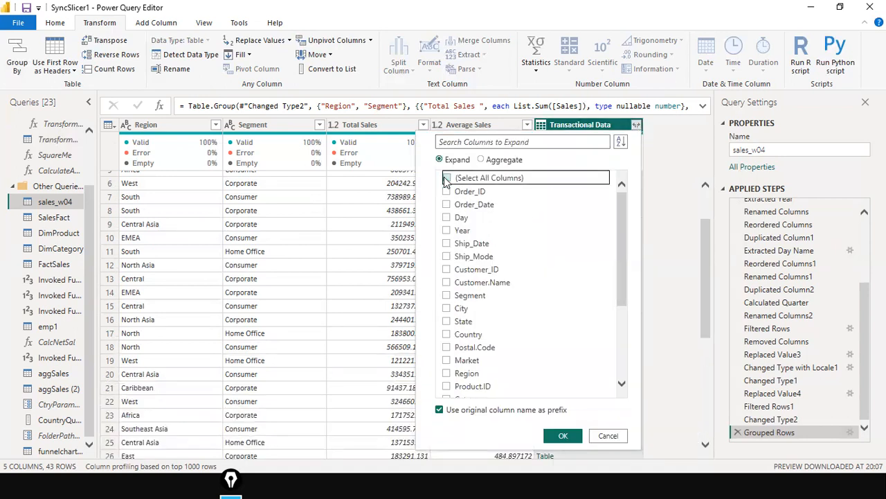
click(449, 236)
click(447, 229)
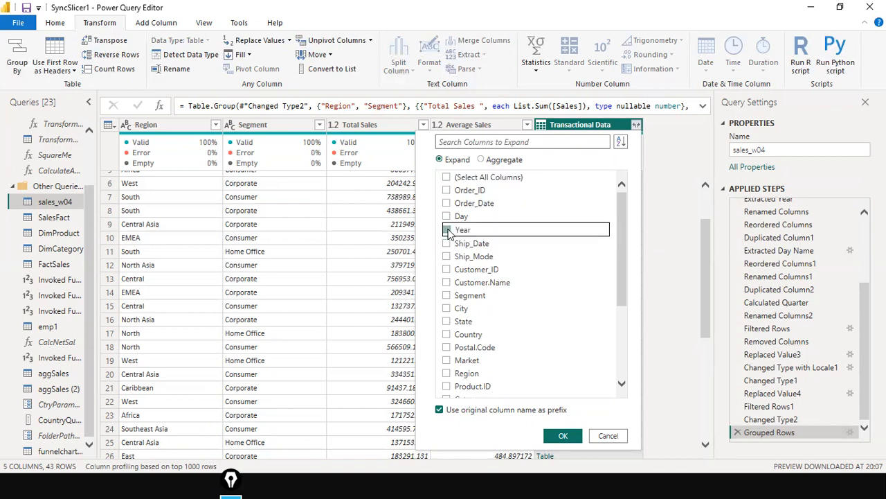
click(447, 217)
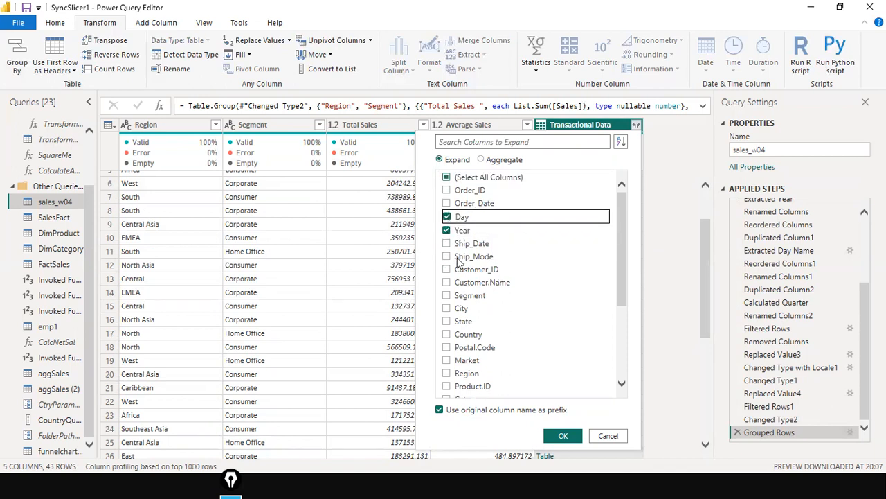
click(446, 296)
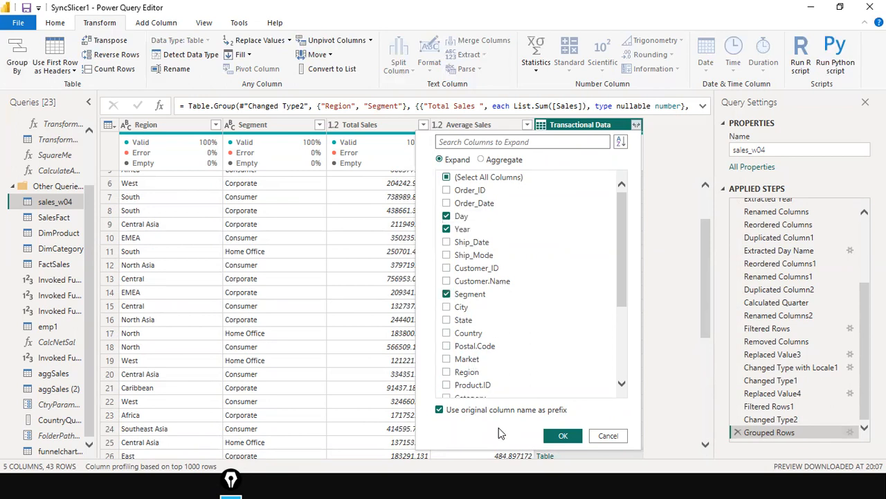
click(440, 410)
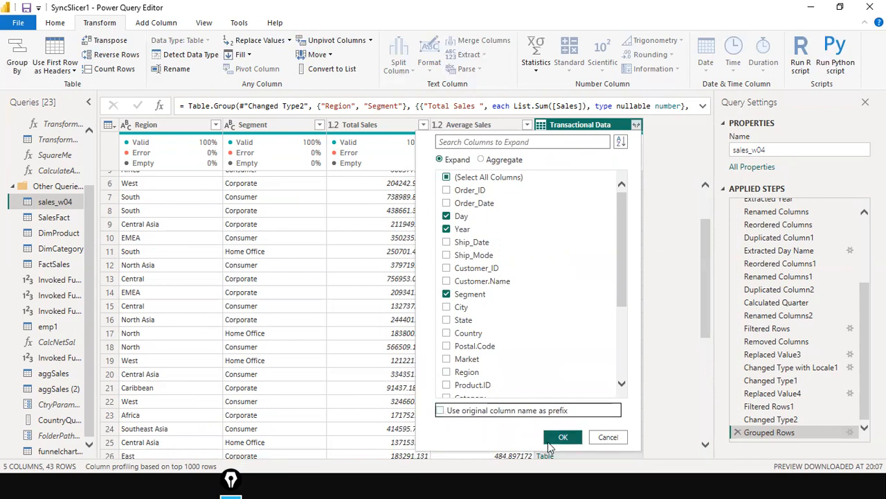
click(551, 441)
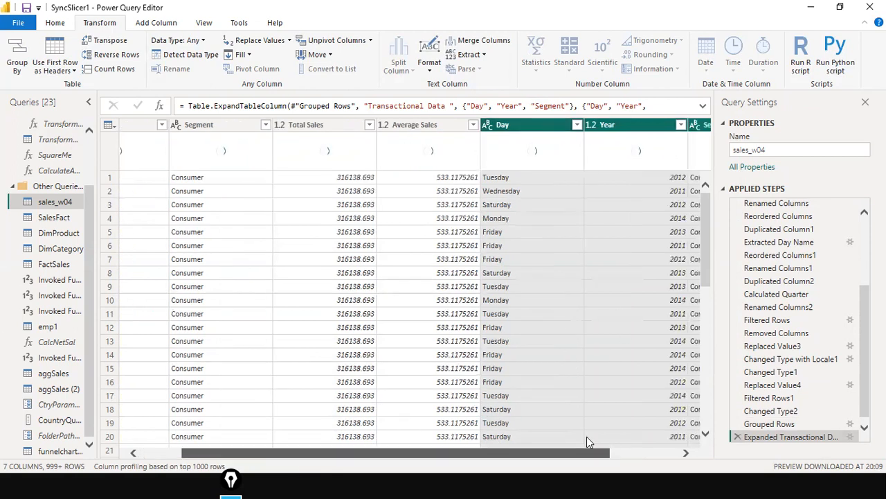
Sort the expanded rows by Year in descending order and review them beside the sales aggregates.
scroll(587, 438, right, 3)
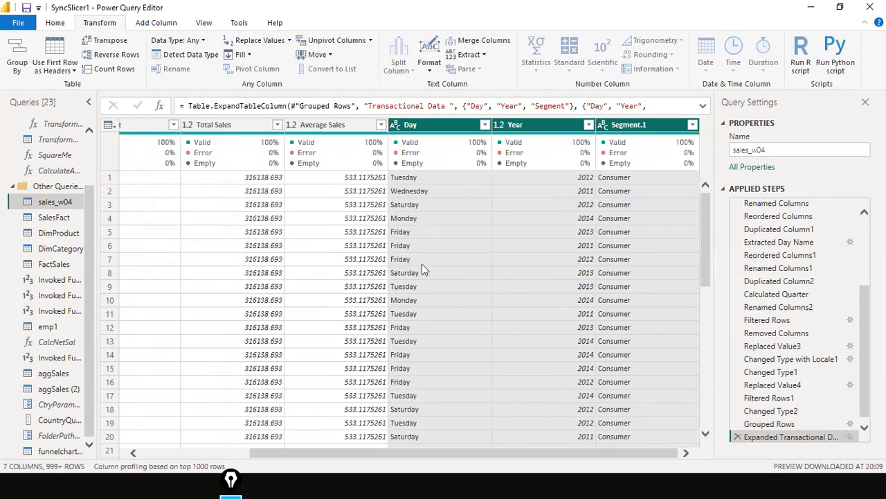
mouse_move(306, 169)
mouse_down()
mouse_move(309, 222)
mouse_move(352, 378)
mouse_move(376, 429)
mouse_up()
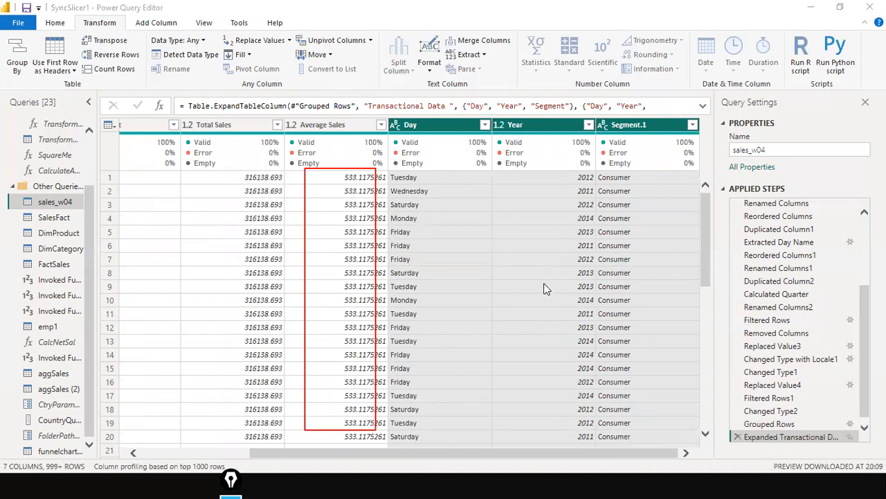
click(589, 127)
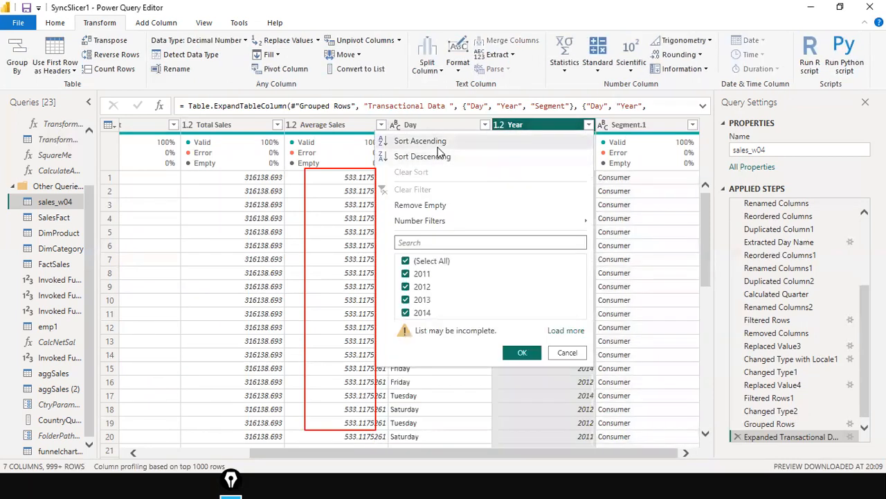
click(423, 157)
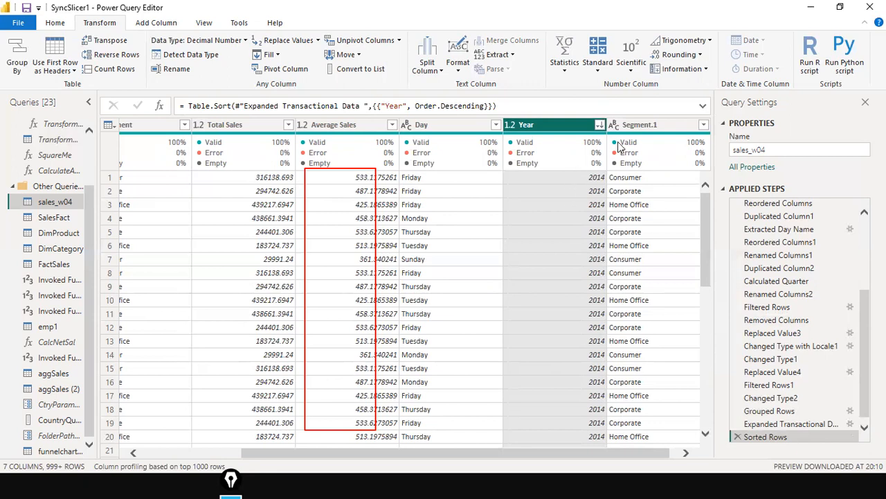
drag(271, 452, 244, 463)
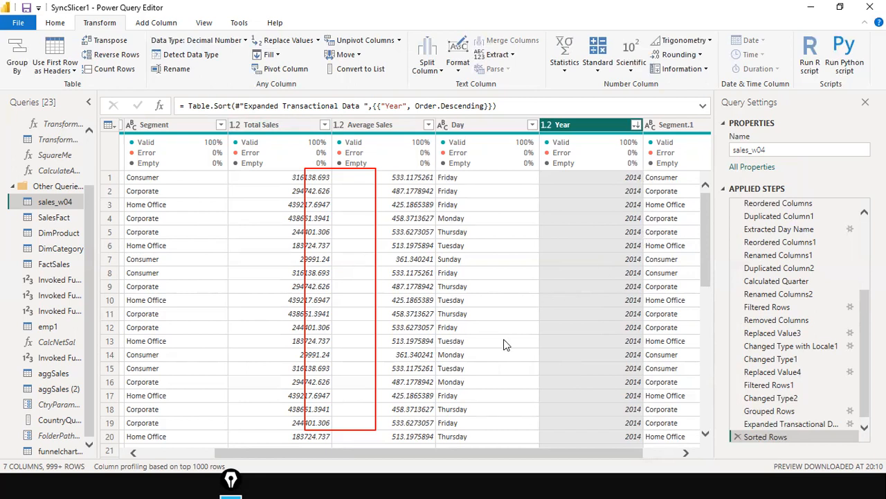
Filter the Region column of sales_w04 to show only East.
key(alt+Tab)
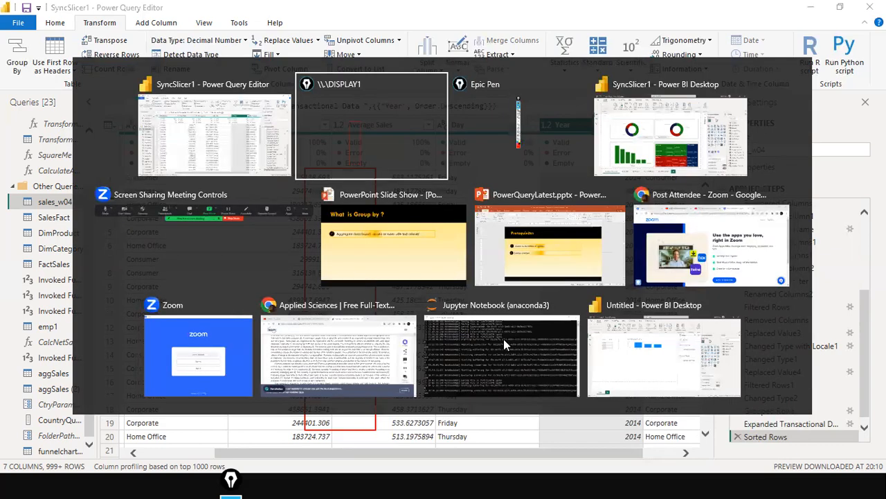
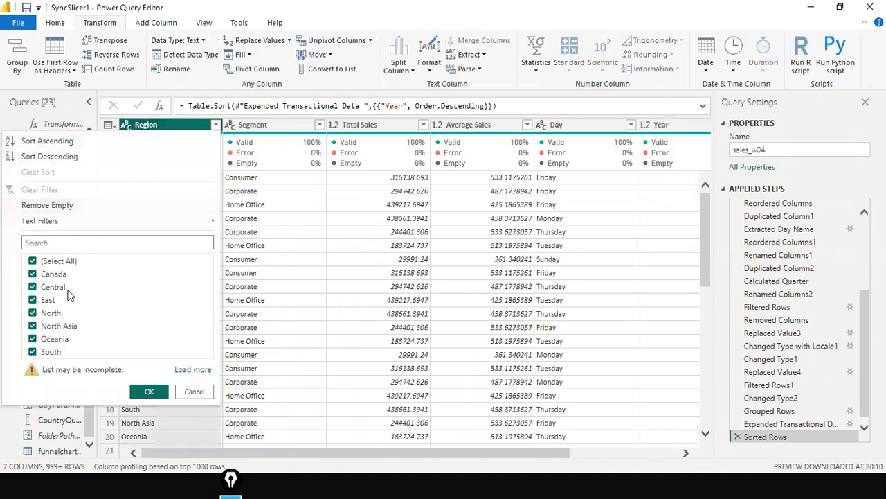
click(32, 260)
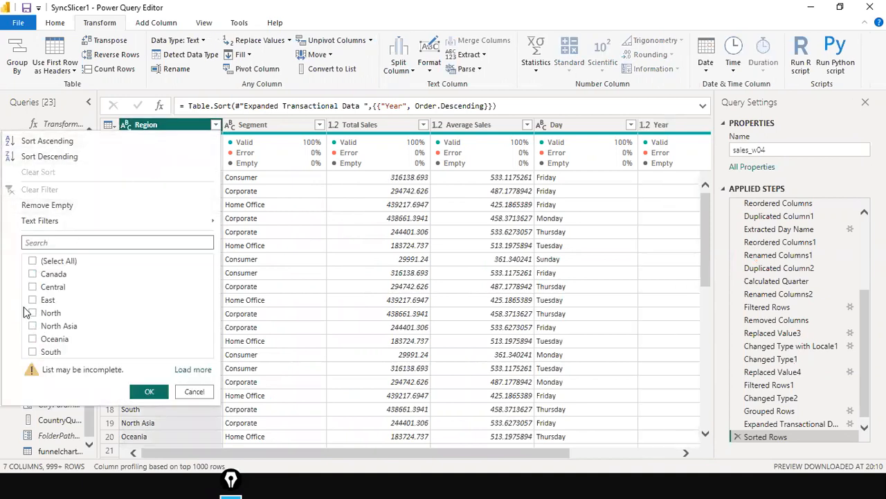
click(33, 302)
click(148, 392)
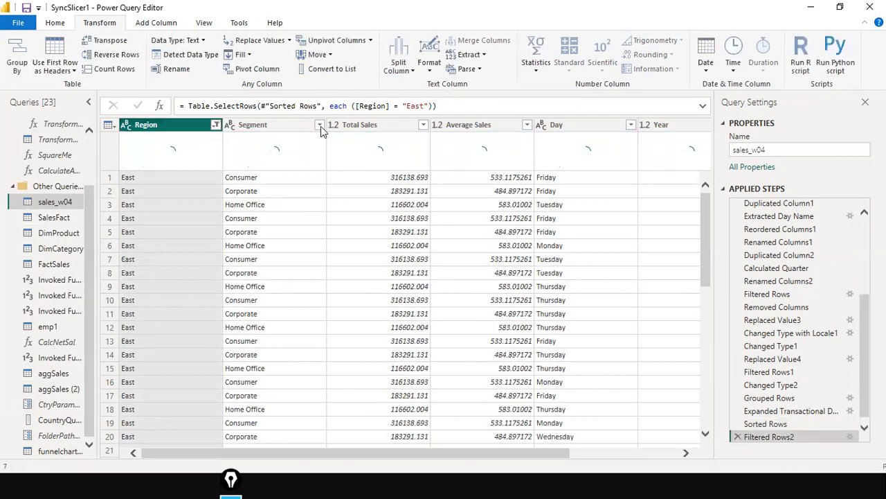
Filter the Segment column to Consumer only and look over the filtered rows.
click(319, 125)
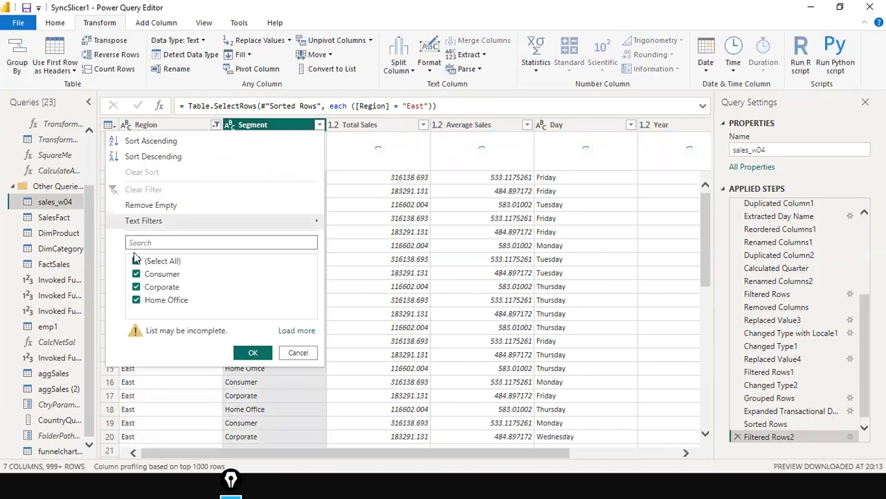
click(137, 274)
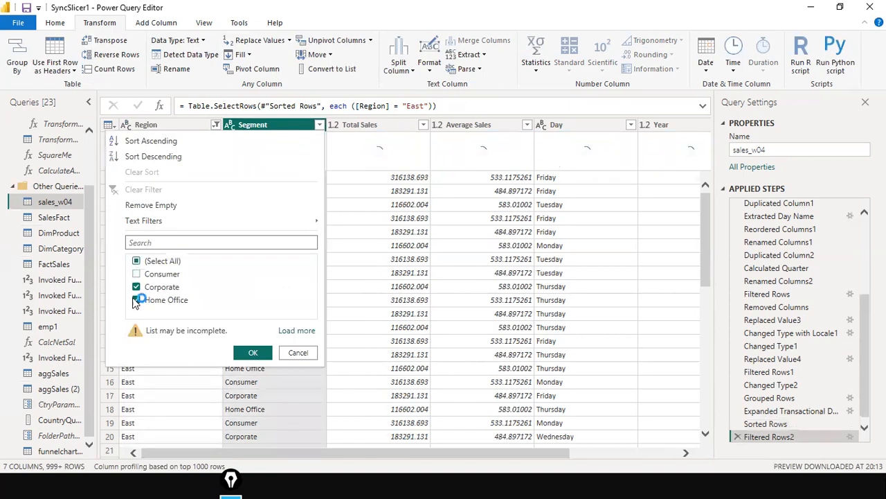
click(136, 300)
click(136, 286)
click(137, 274)
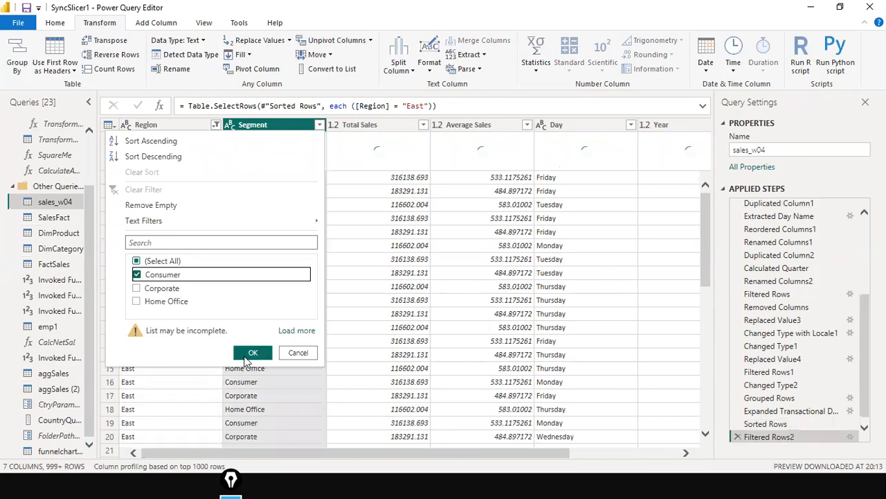
click(249, 353)
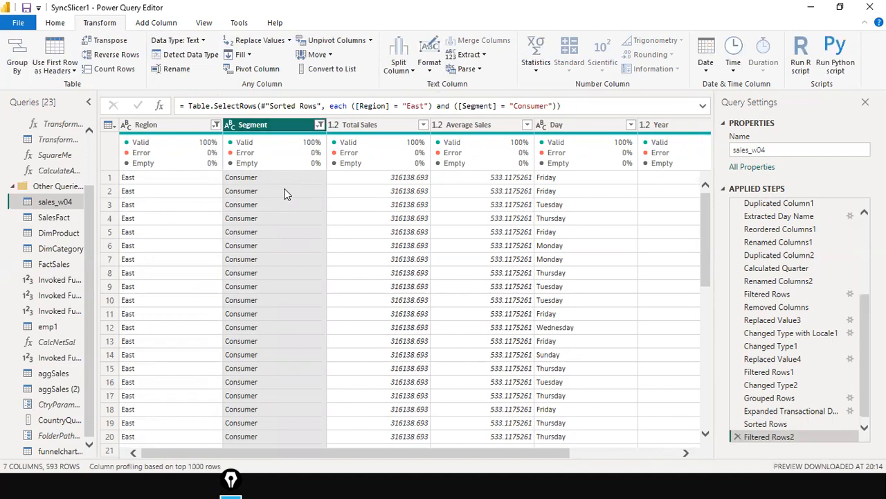
scroll(307, 256, down, 3)
scroll(306, 259, up, 3)
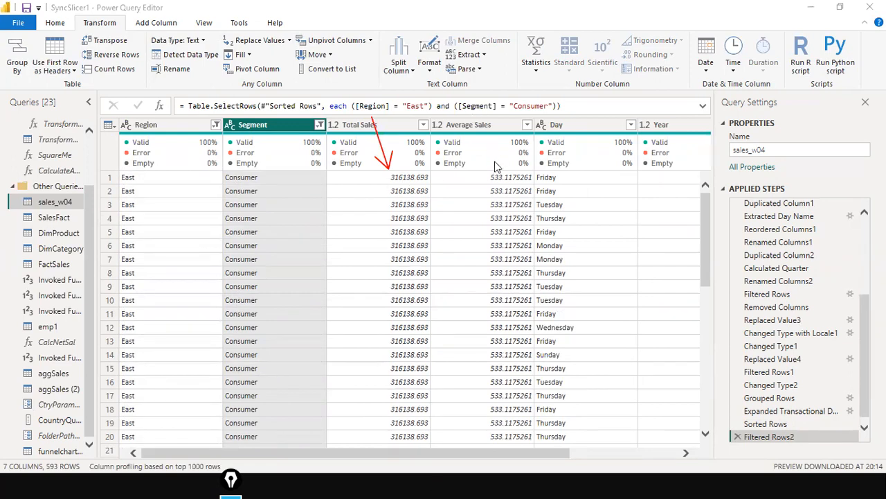
Edit the existing expansion of Transactional Data to also include the Sales column.
drag(433, 456, 548, 457)
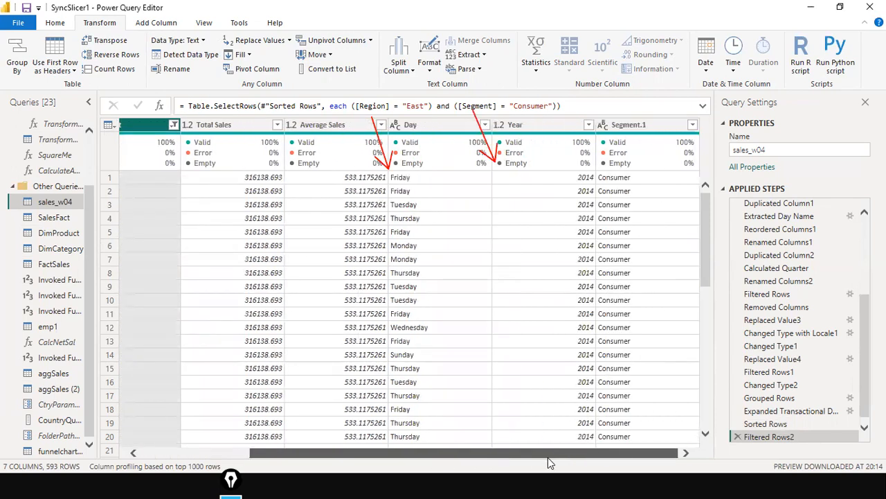
drag(613, 453, 727, 450)
click(850, 411)
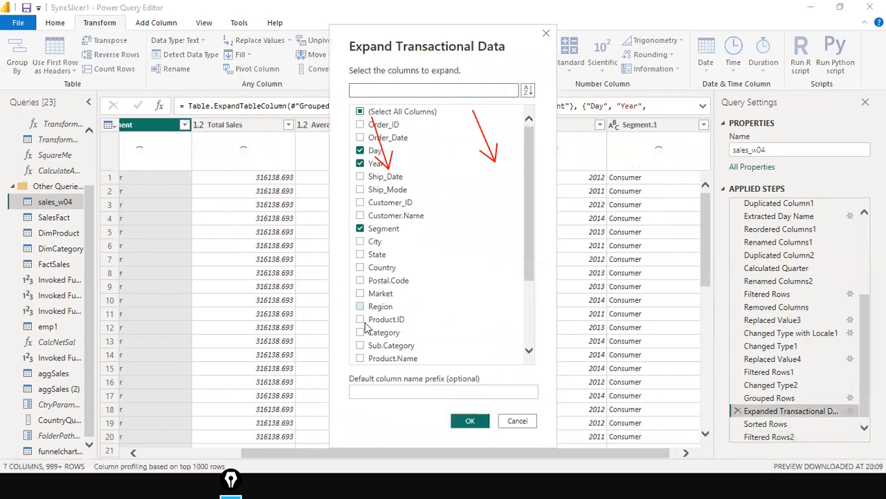
scroll(371, 358, down, 3)
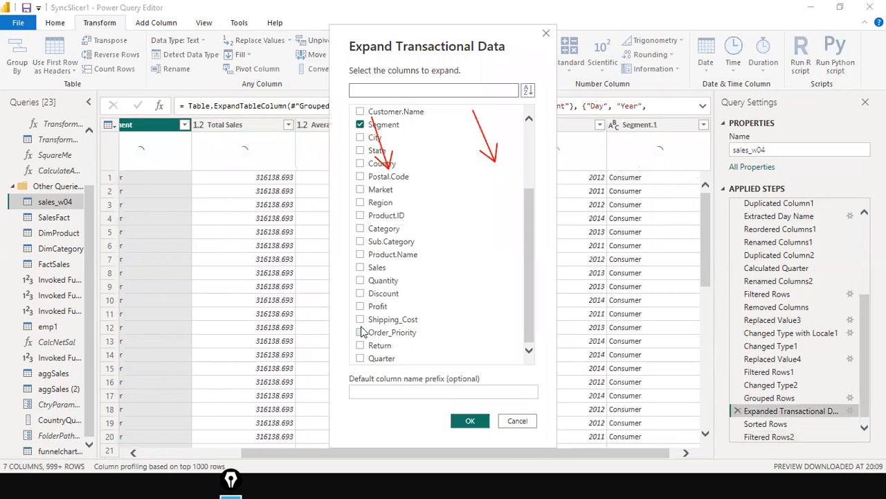
click(360, 267)
click(467, 421)
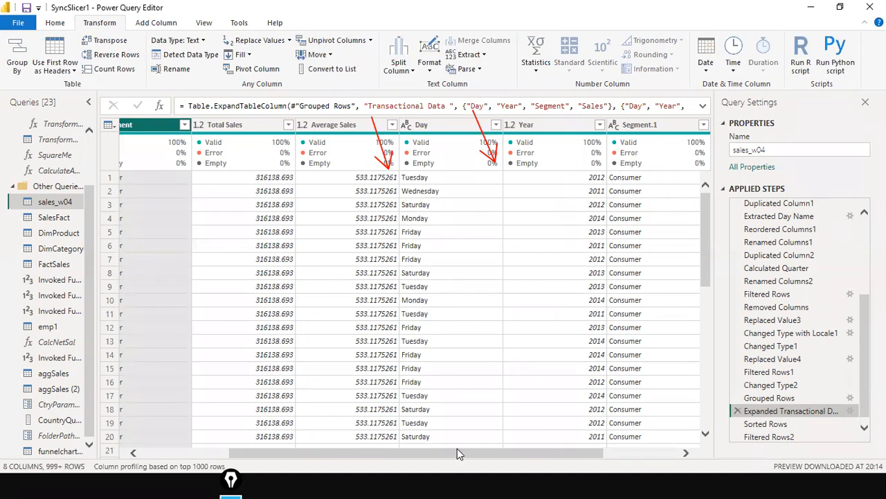
Move the expanded Sales column directly after Average Sales, inserting the reorder as an intermediate step.
drag(457, 448, 600, 447)
drag(623, 125, 360, 142)
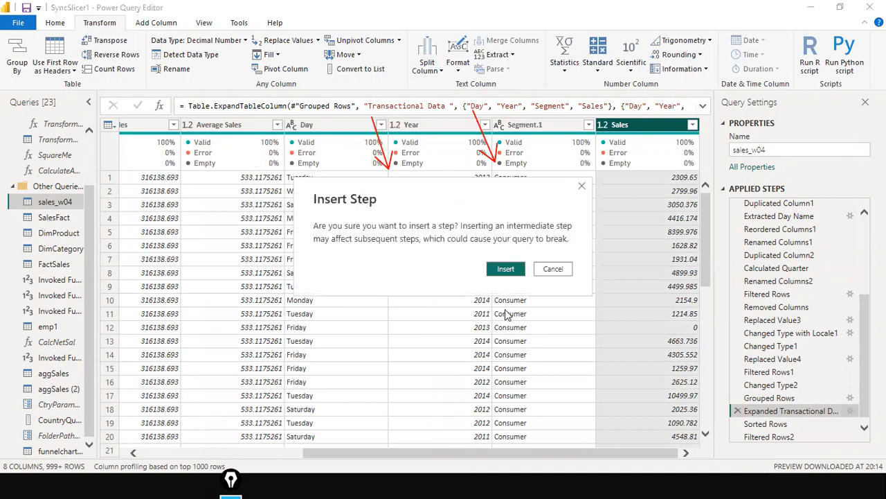
click(506, 269)
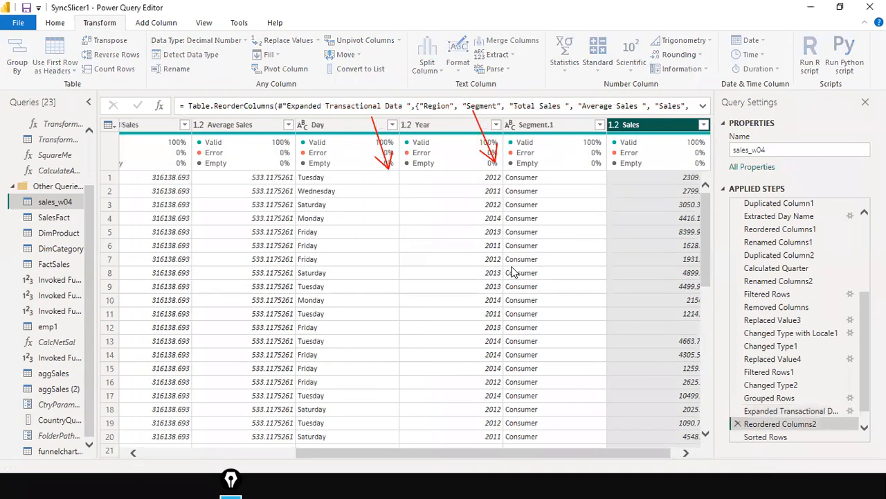
Compare the individual Sales values with the Total Sales and Average Sales of the East Consumer rows.
drag(322, 452, 195, 466)
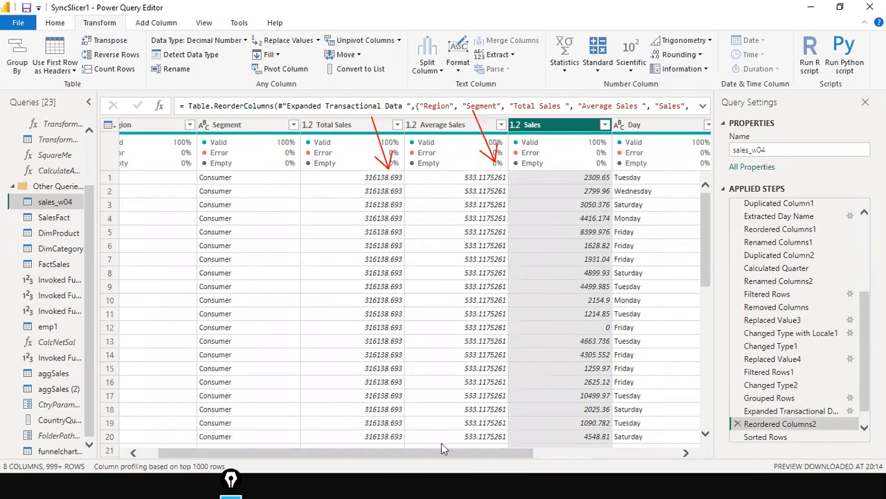
drag(426, 450, 653, 447)
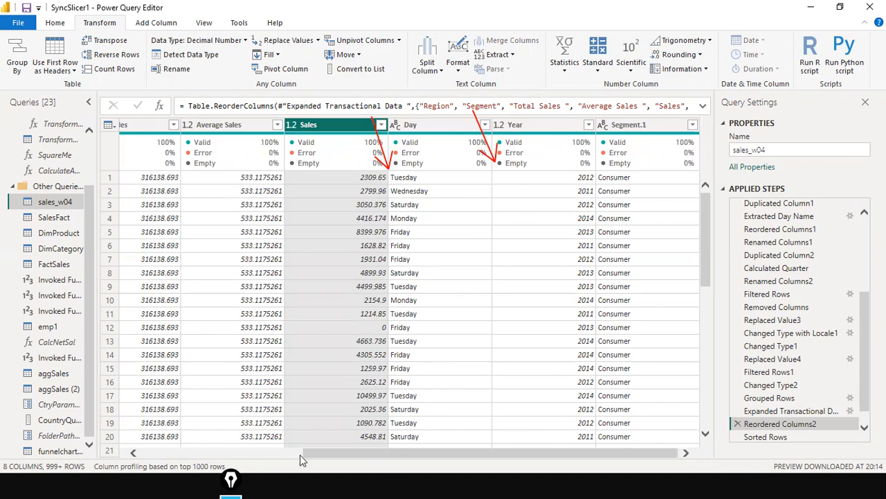
drag(312, 452, 146, 451)
drag(233, 450, 351, 450)
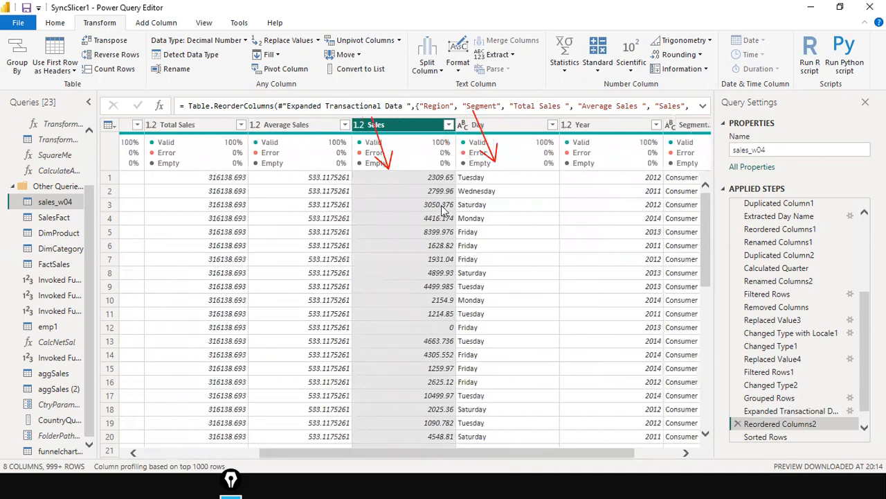
drag(311, 457, 187, 459)
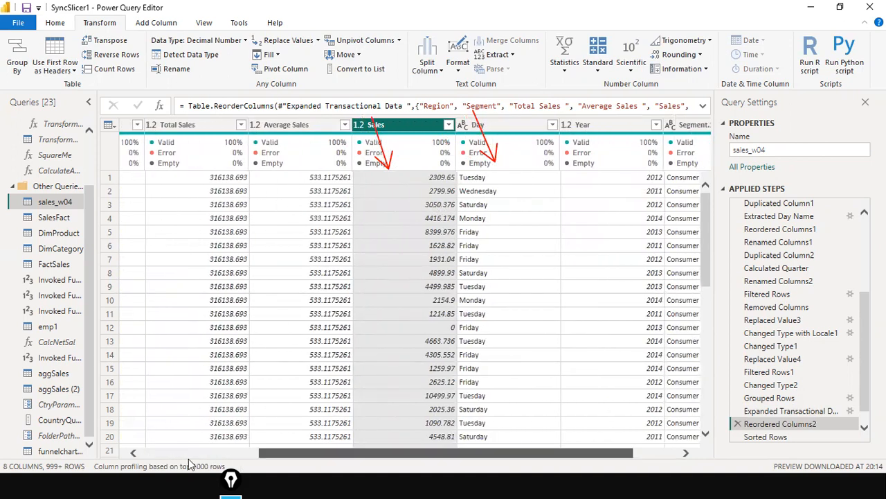
scroll(399, 265, down, 3)
scroll(398, 265, down, 20)
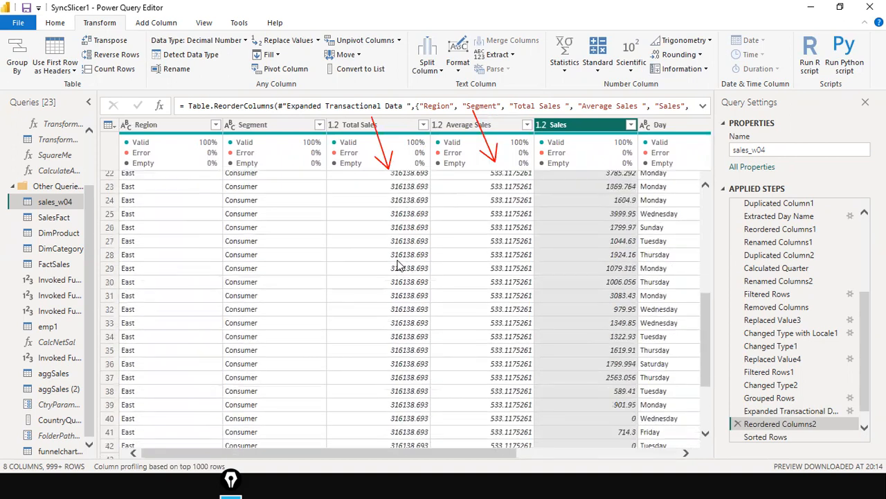
scroll(398, 266, down, 12)
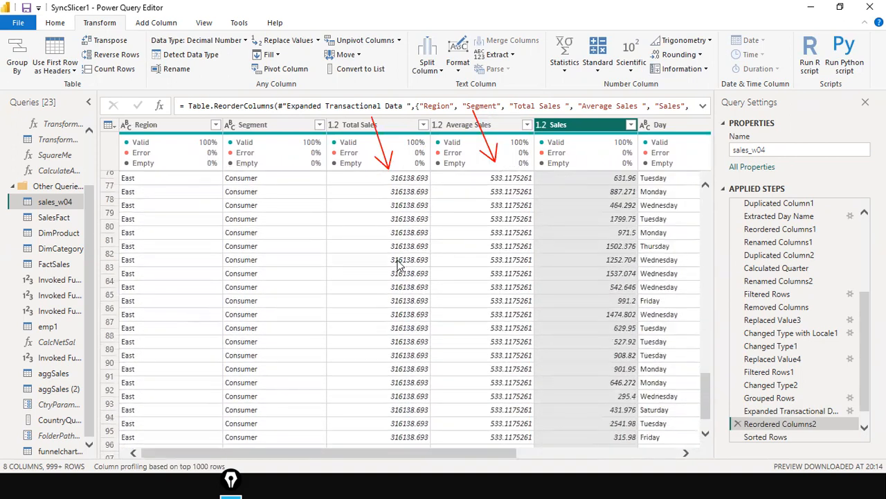
scroll(398, 265, down, 8)
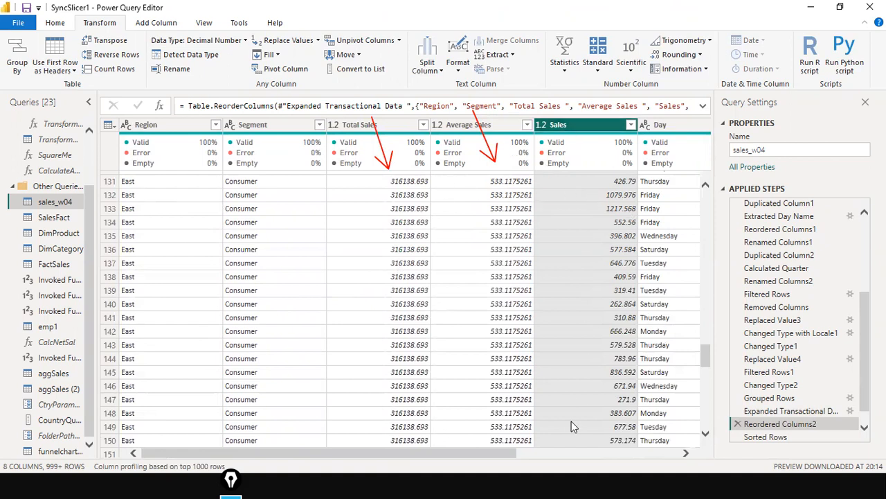
scroll(600, 336, up, 10)
scroll(600, 323, up, 12)
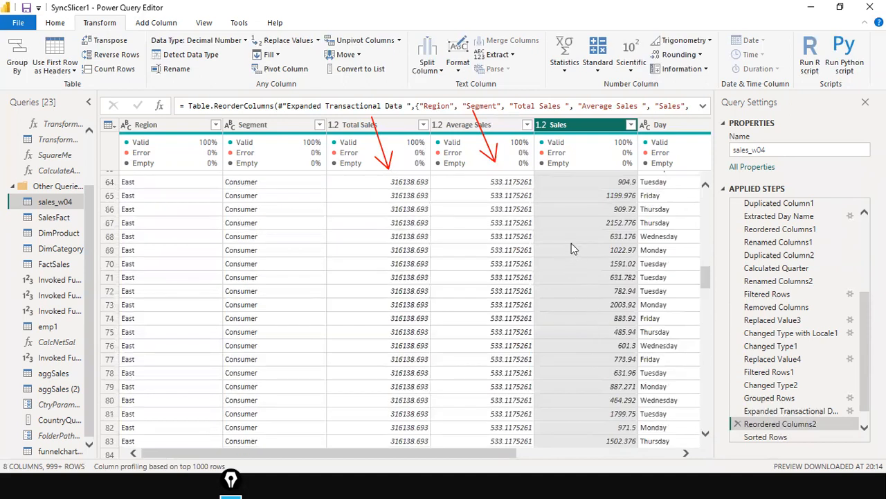
key(alt+shift+Tab)
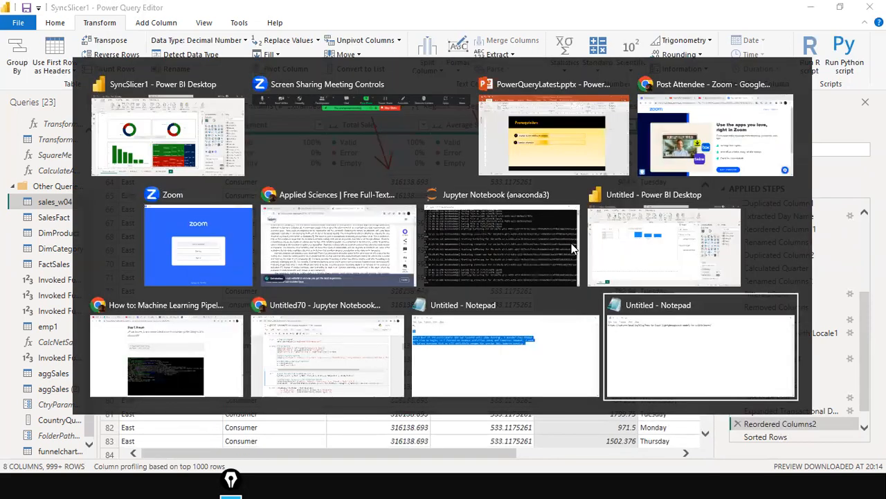
key(Escape)
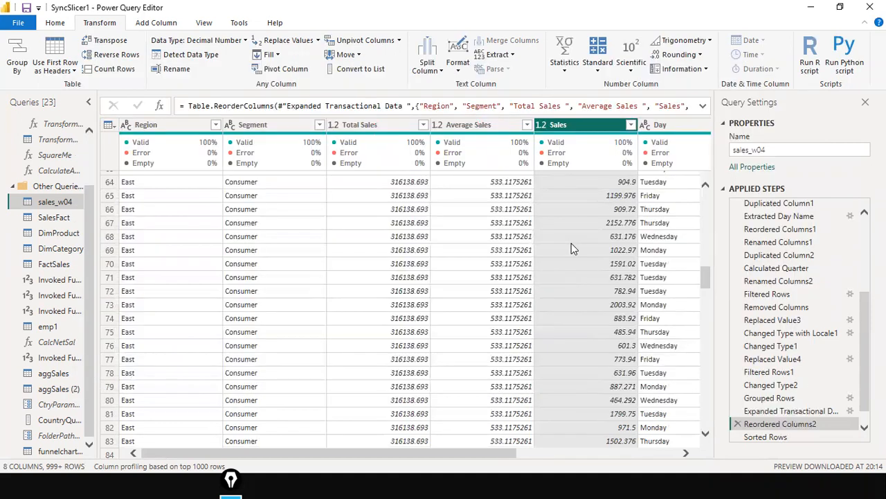
Duplicate the sales_w04 query and rename the copy "Total Sales, Avg Sales by Region and Segment".
right_click(43, 203)
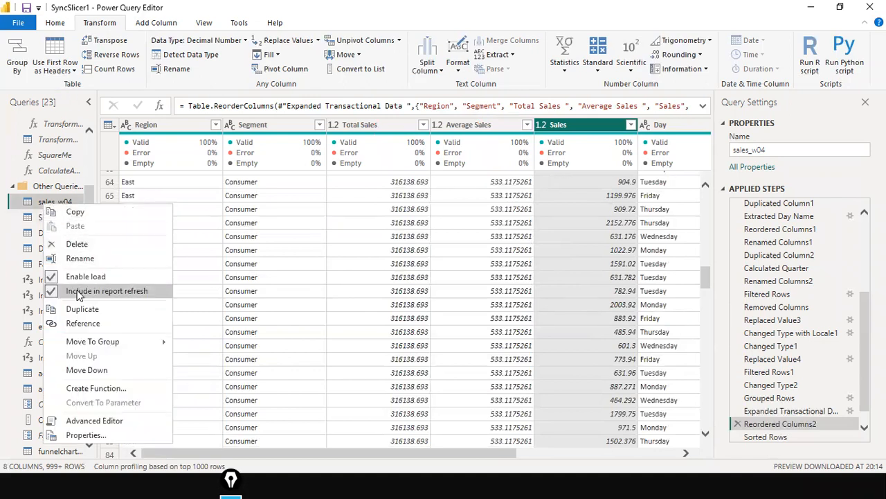
click(95, 309)
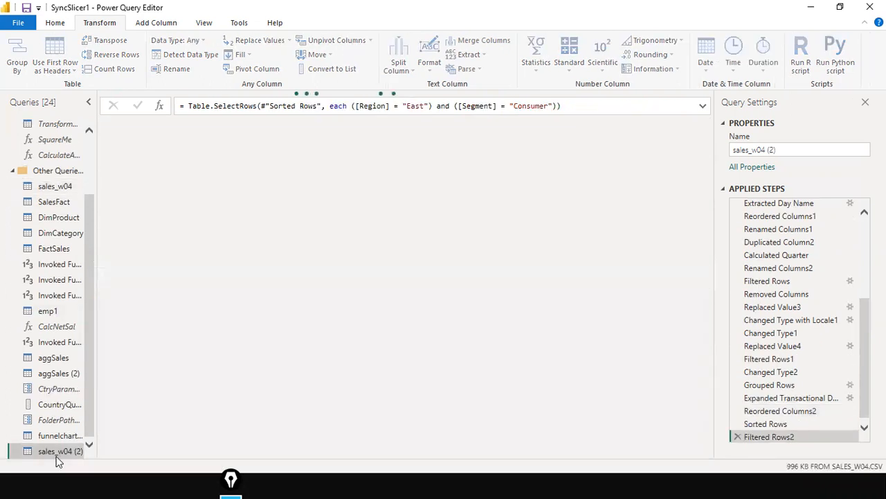
right_click(57, 454)
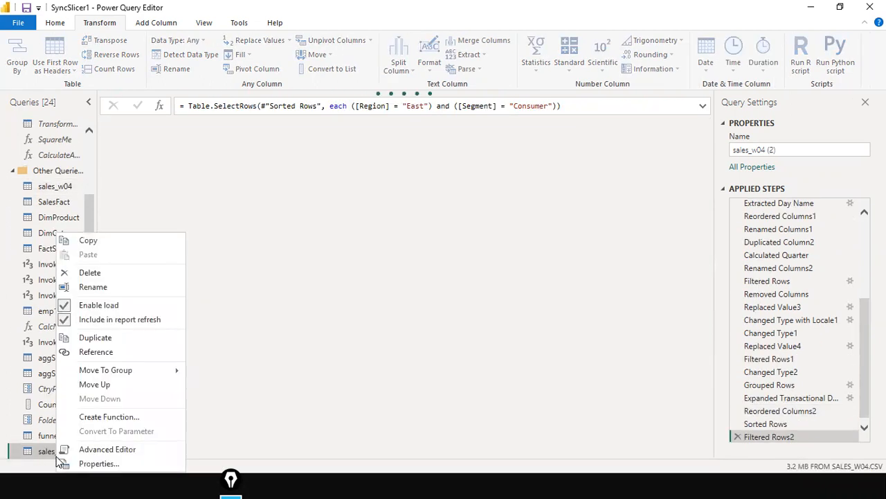
click(138, 288)
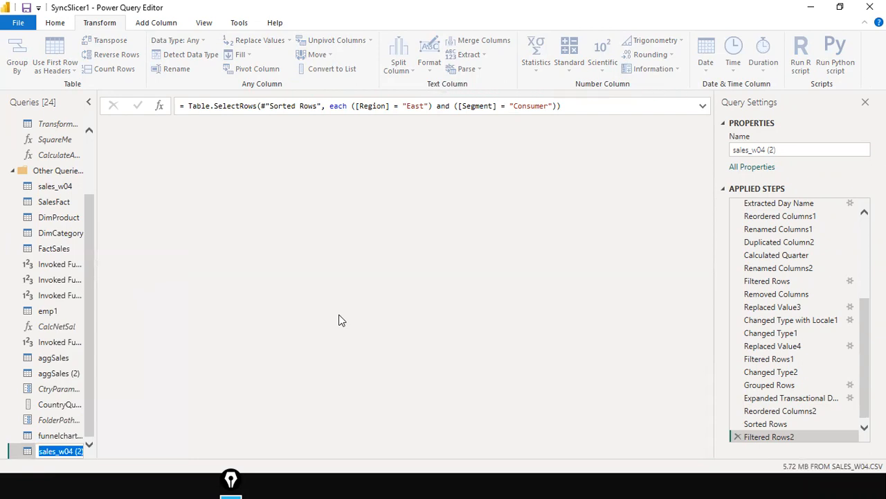
key(Home)
text(tt)
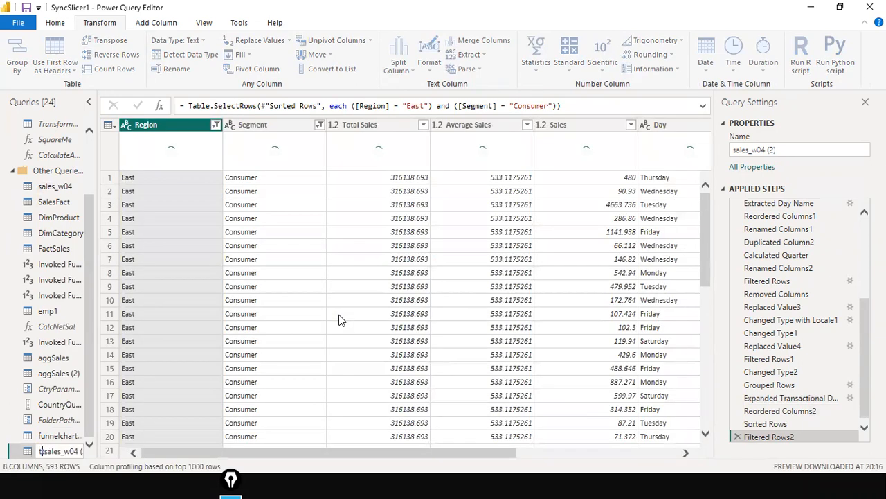
key(BackSpace)
key(BackSpace)
key(Return)
text(Total Sales, Averg Sales by Region and Sale)
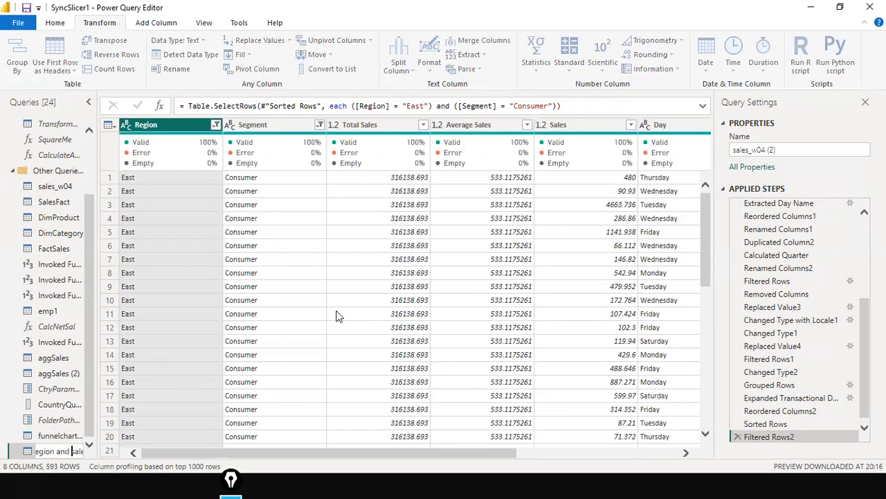
text(Egment)
key(Delete)
key(Delete)
key(Delete)
key(Delete)
key(Delete)
key(Delete)
key(Return)
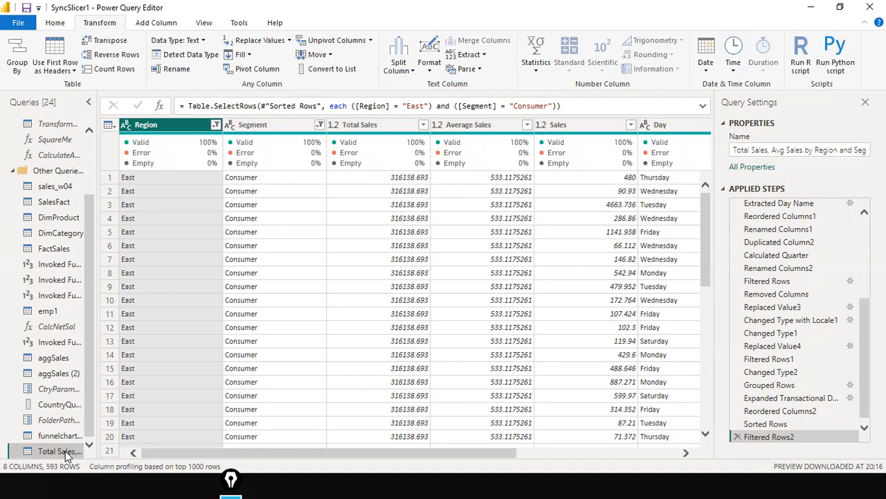
Review the applied steps of the duplicate query from Sorted Rows back to the Transactional Data expansion and inspect which columns it expands.
click(840, 424)
click(835, 409)
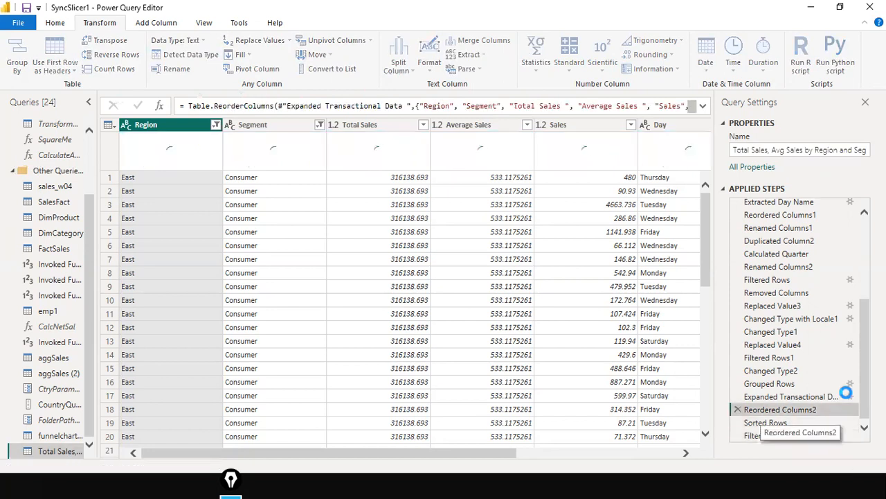
click(831, 396)
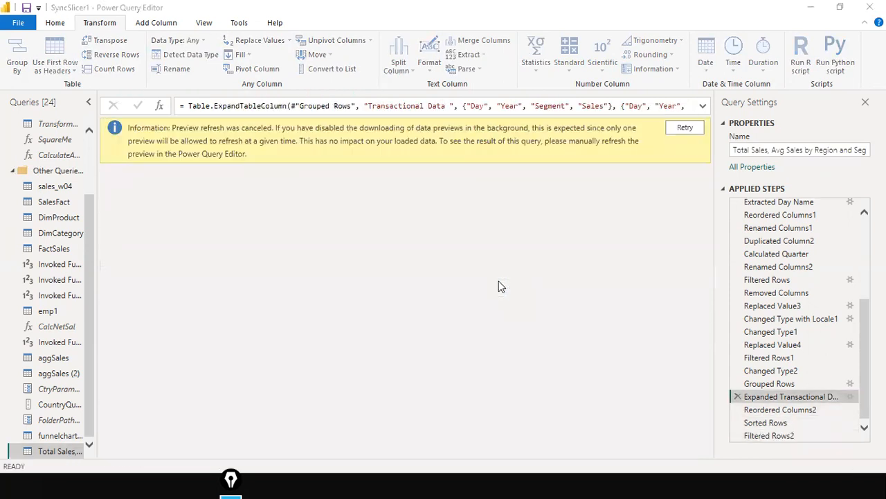
click(853, 389)
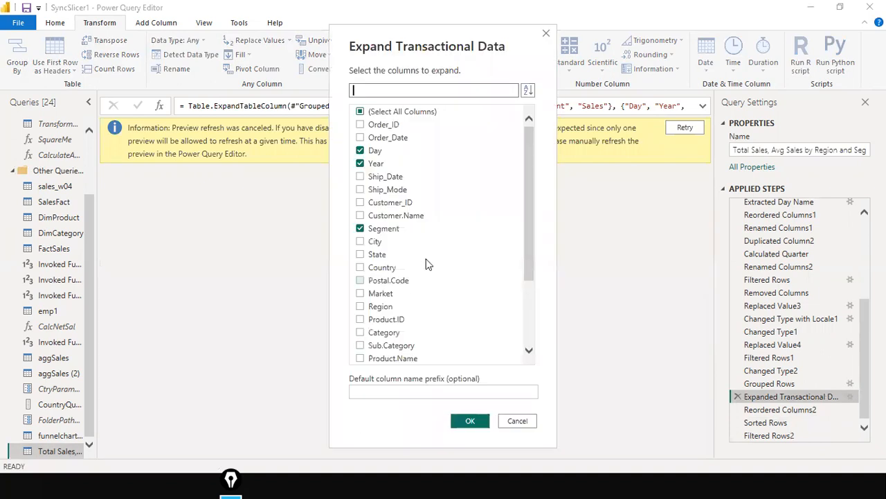
click(517, 421)
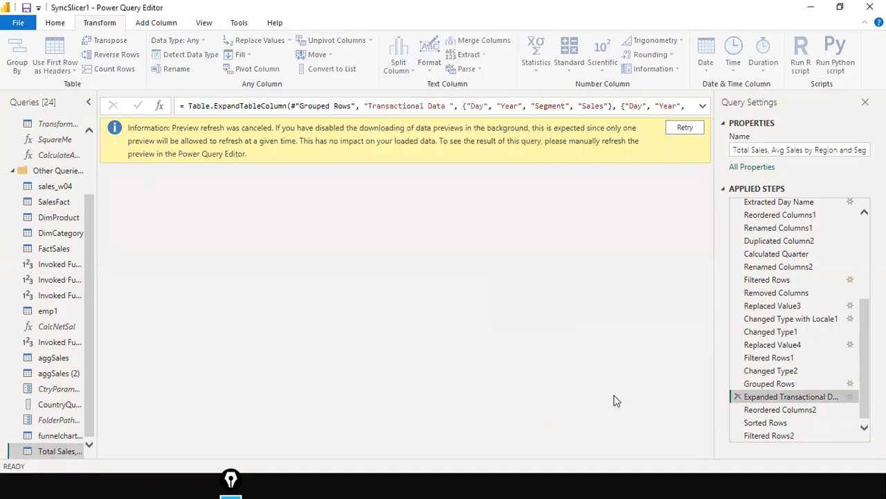
Inspect the settings of the Grouped Rows step, including the operations available for the Transactional Data aggregation.
click(820, 383)
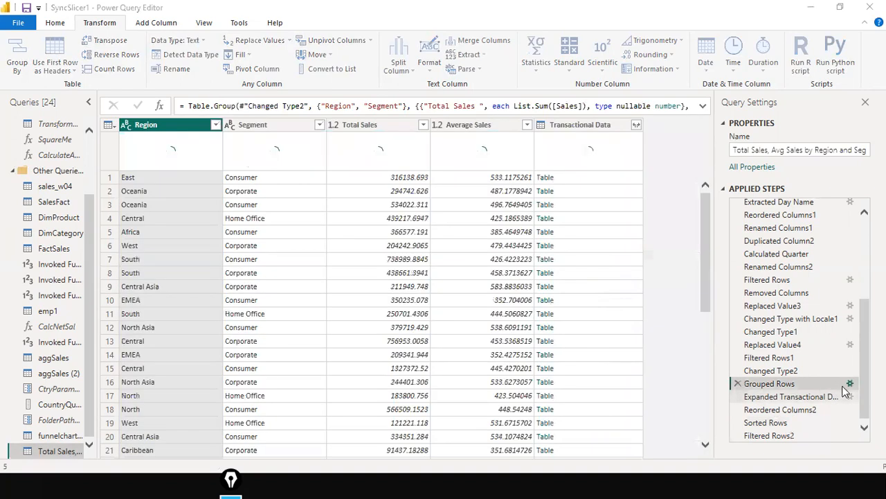
click(849, 384)
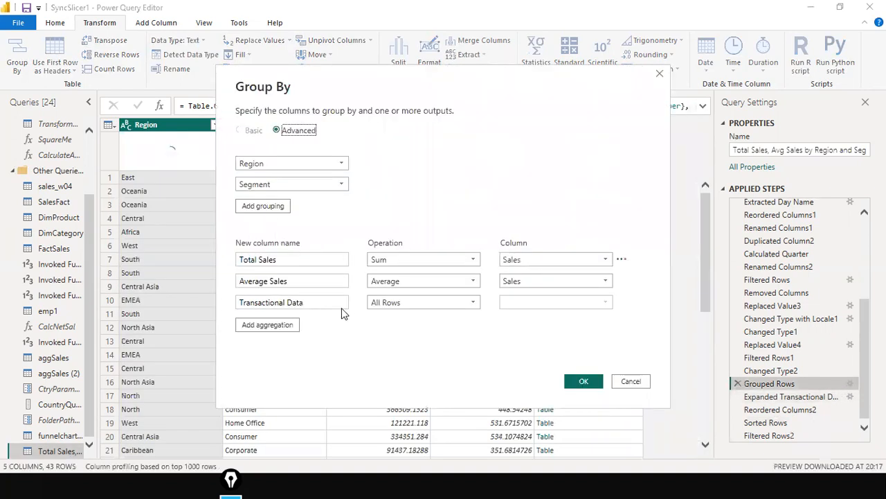
click(414, 302)
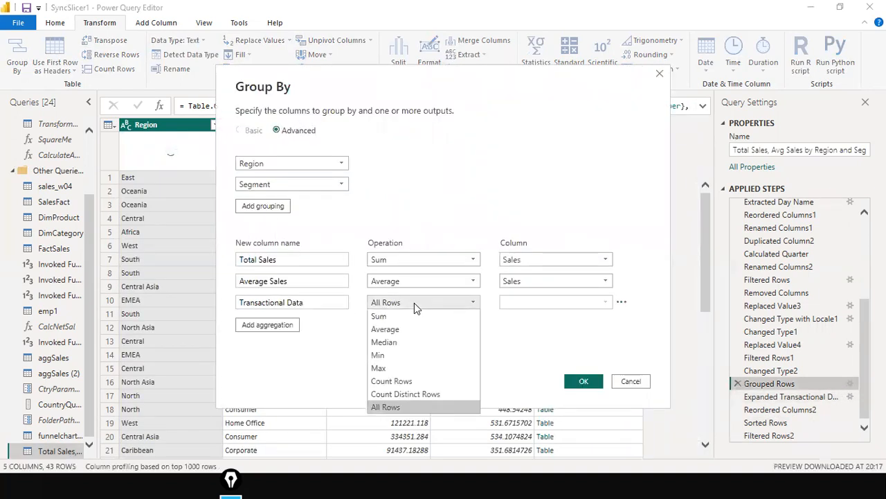
click(415, 302)
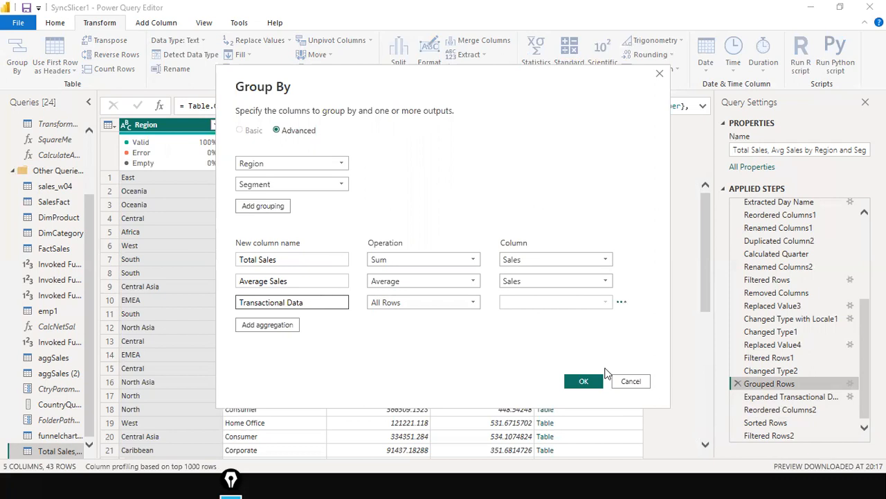
Annotate the grouping settings with red arrows at the three new column names and a red box around the Region and Segment groupings.
key(super)
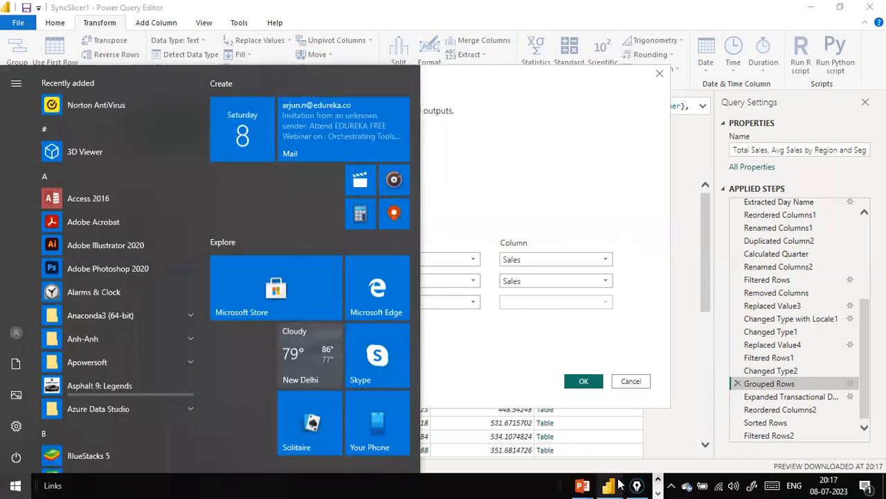
click(639, 479)
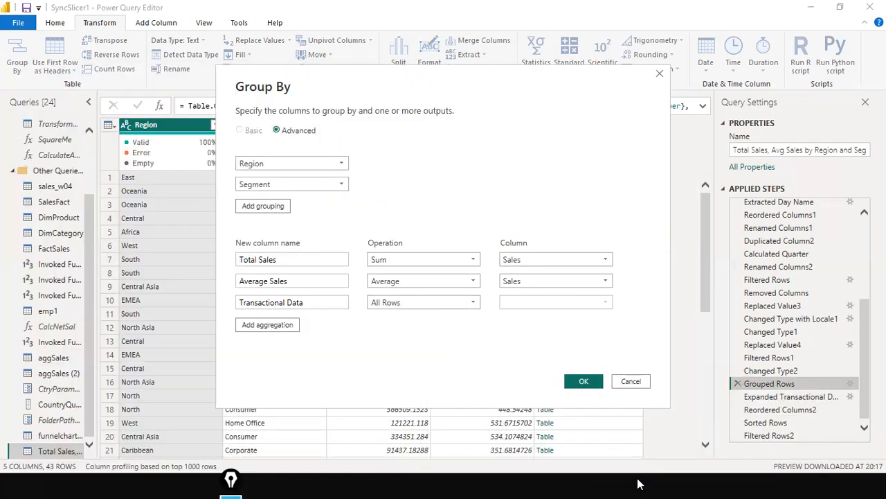
click(230, 477)
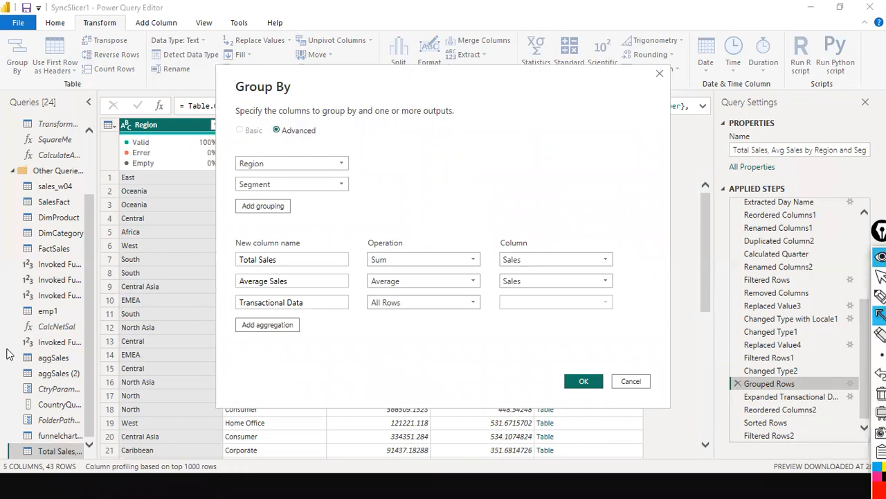
drag(185, 309, 231, 304)
mouse_move(195, 255)
mouse_down()
mouse_move(239, 245)
mouse_move(246, 282)
mouse_up()
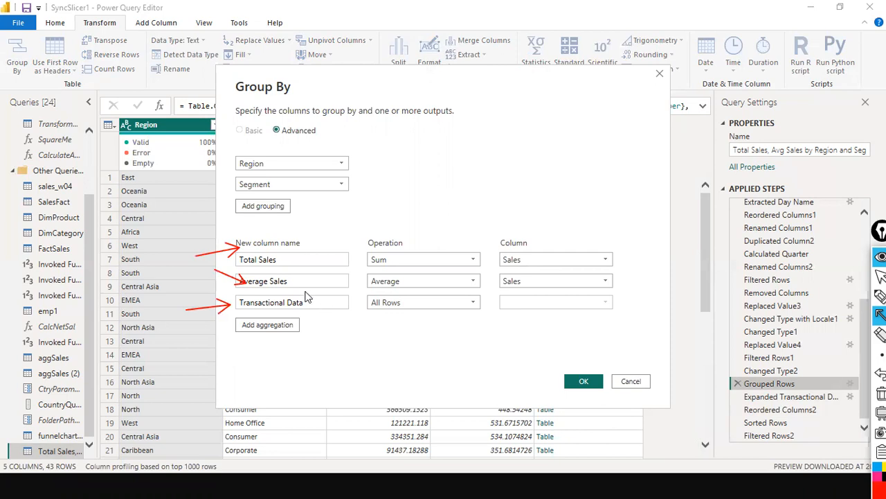
mouse_move(218, 142)
mouse_down()
mouse_move(313, 223)
mouse_move(370, 228)
mouse_up()
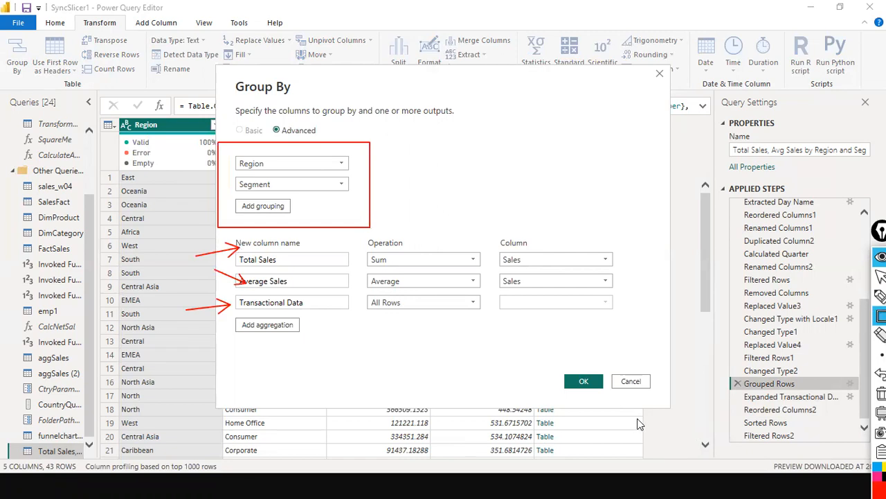
click(592, 387)
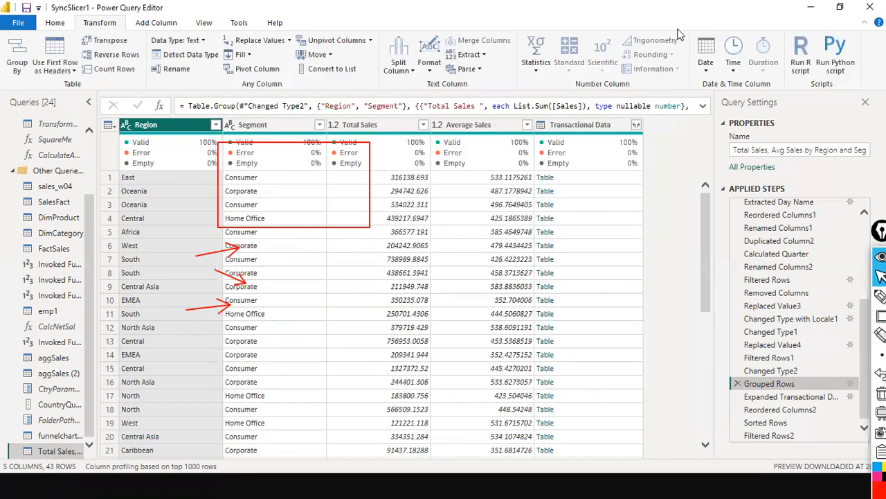